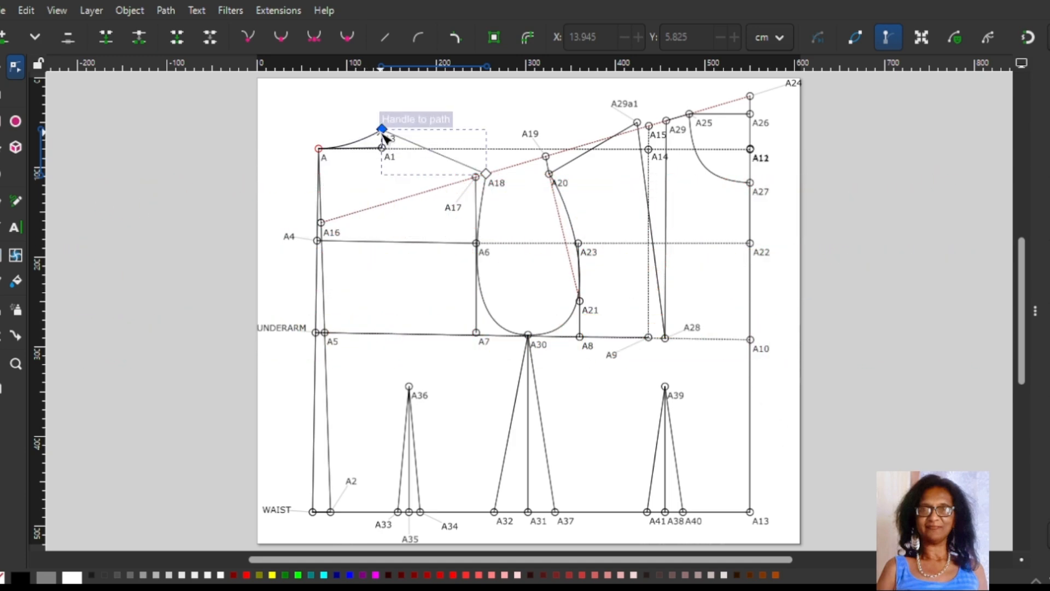
Adjust the neck-end node of the back shoulder line at point A3
mouse_move(382, 133)
mouse_down()
mouse_move(466, 113)
mouse_move(432, 118)
mouse_move(394, 148)
mouse_up()
drag(353, 109, 426, 175)
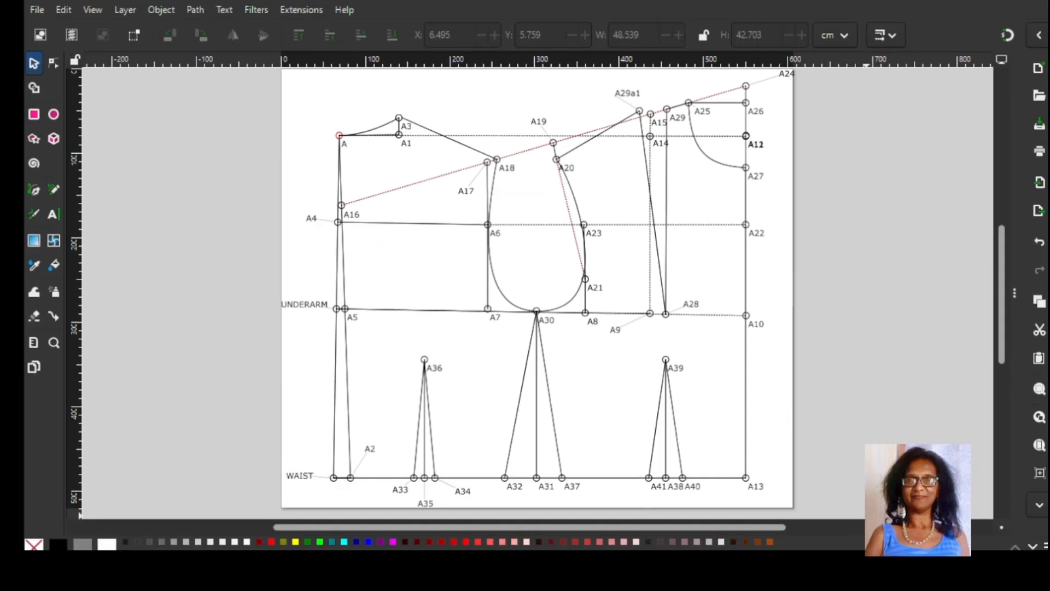
Examine the bodice draft up close, from the armhole and back shoulder down to the darts along the waistline
key(1)
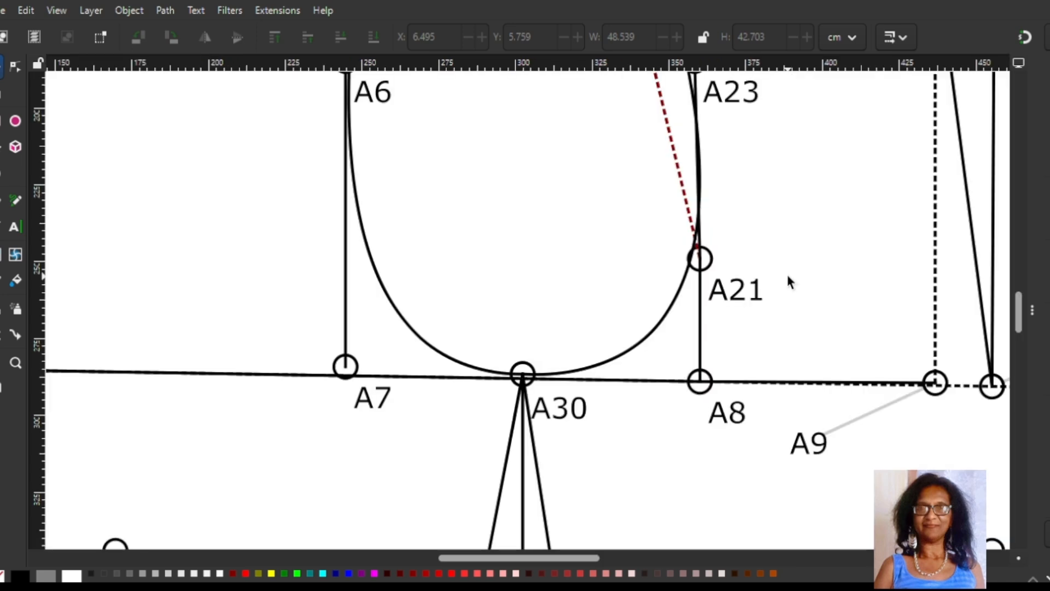
scroll(782, 252, up, 15)
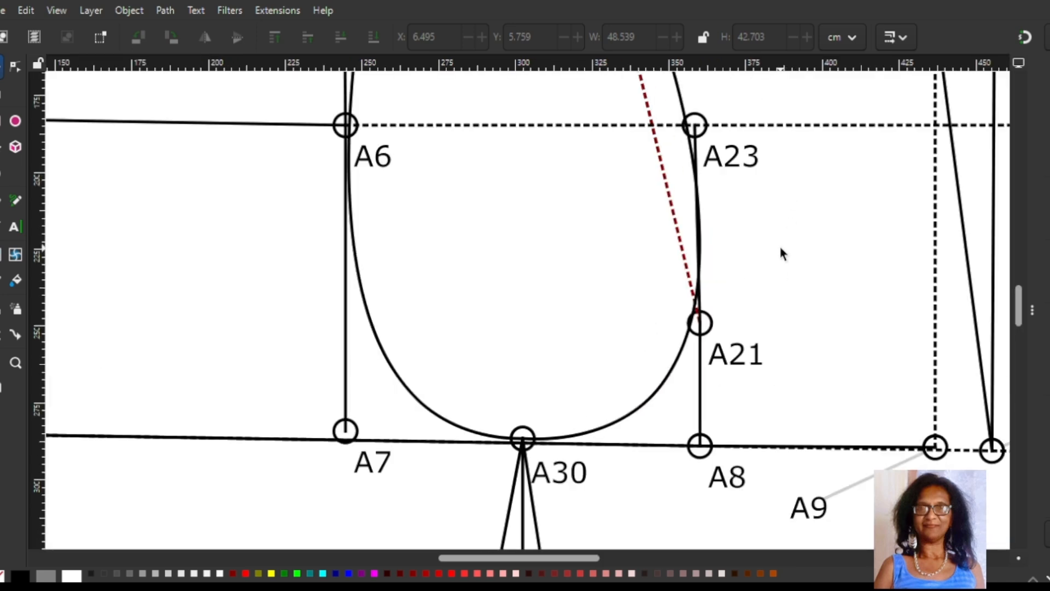
scroll(529, 270, up, 5)
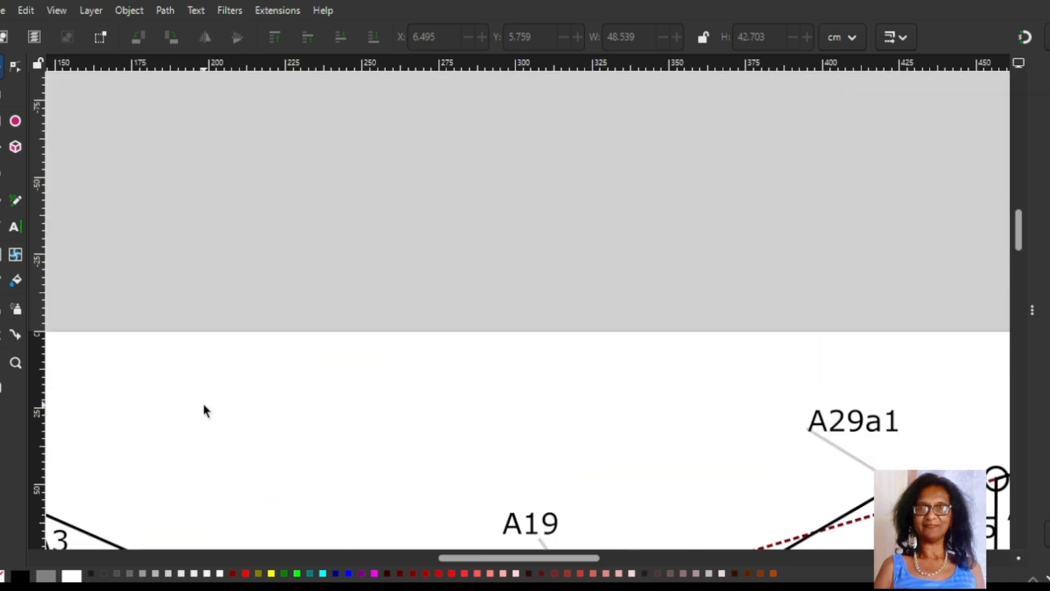
drag(204, 410, 546, 49)
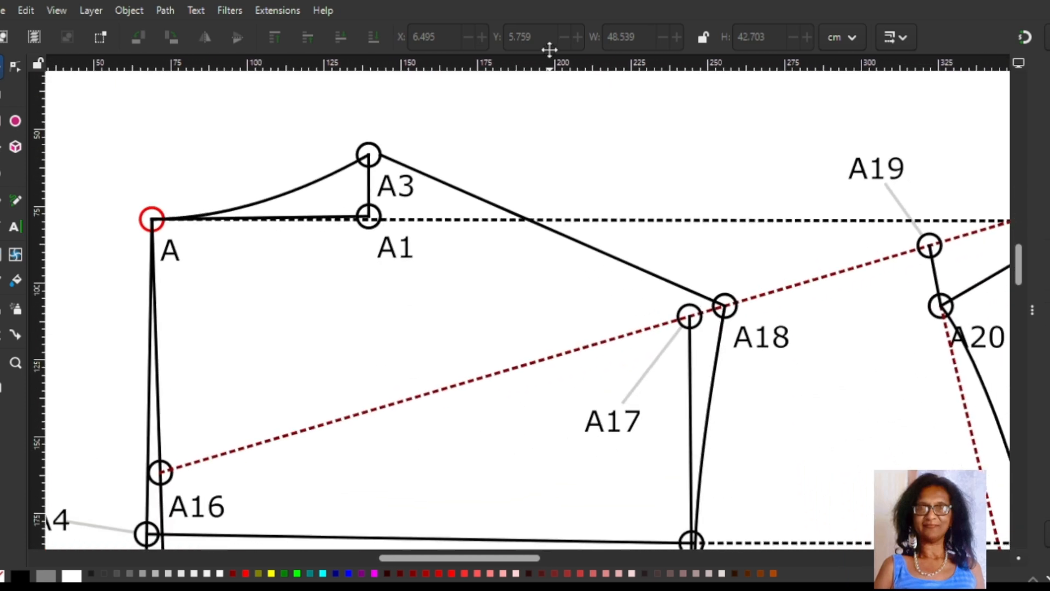
scroll(442, 296, down, 5)
scroll(442, 293, down, 15)
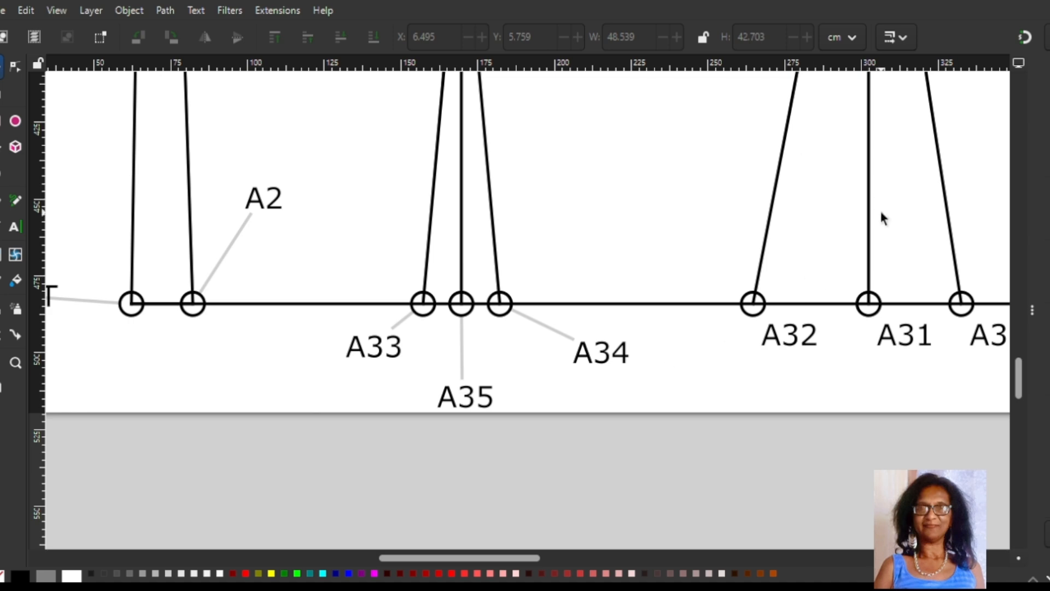
scroll(882, 217, down, 3)
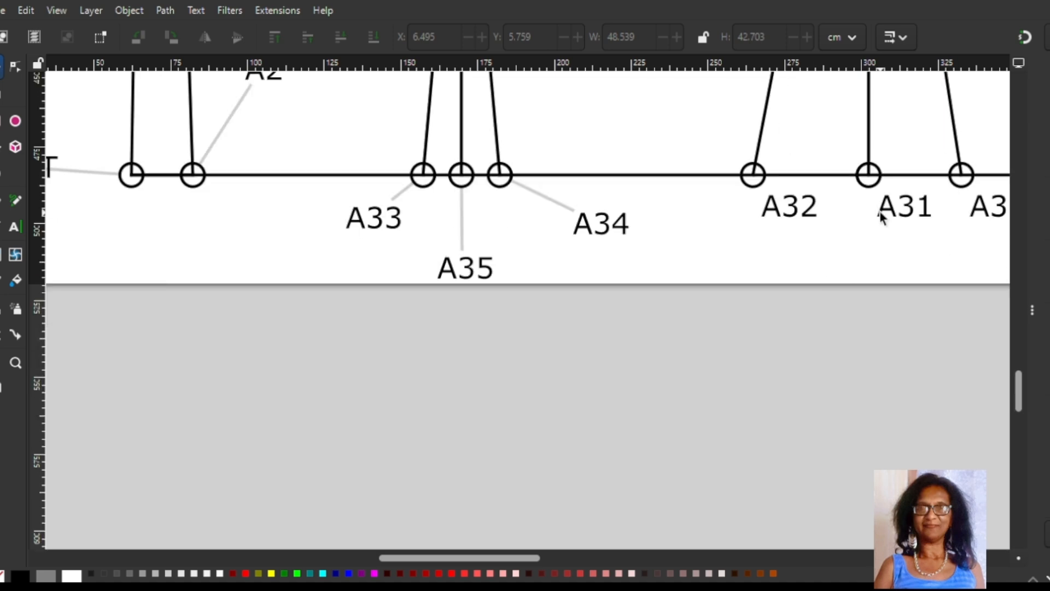
scroll(856, 272, up, 6)
drag(886, 222, 683, 184)
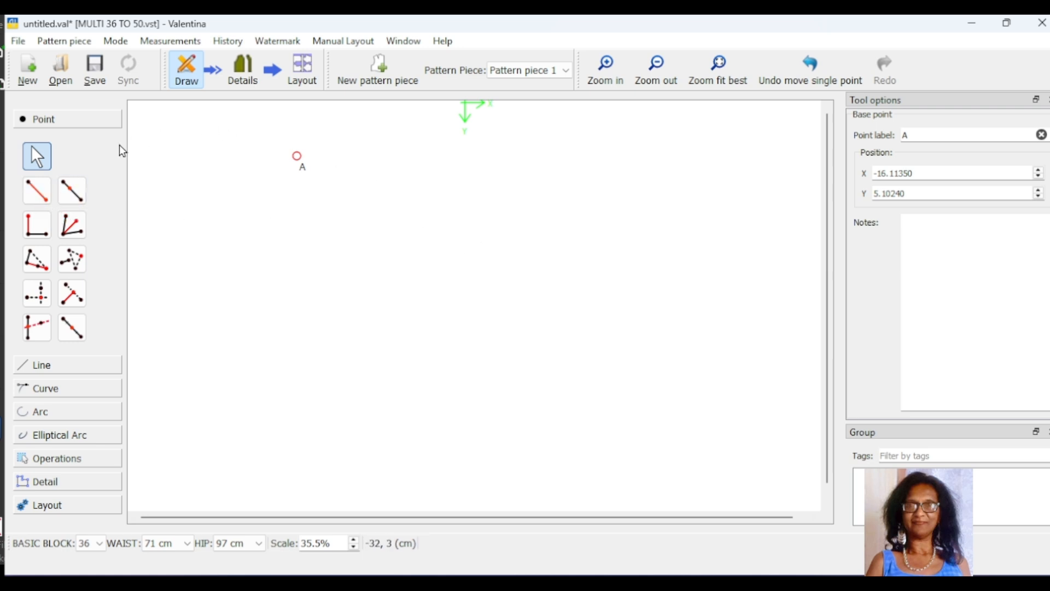
click(174, 41)
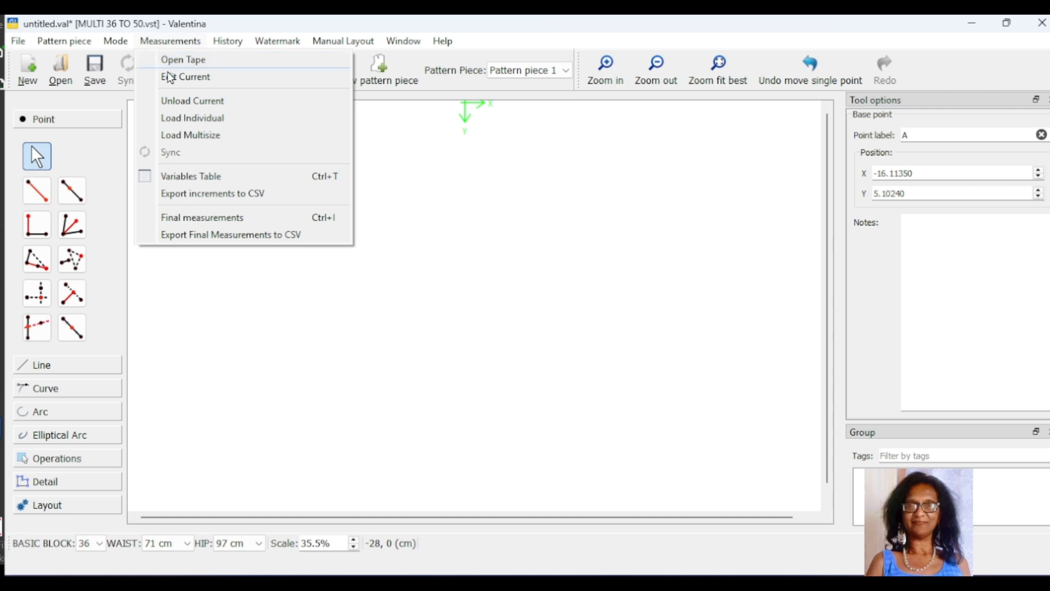
click(184, 42)
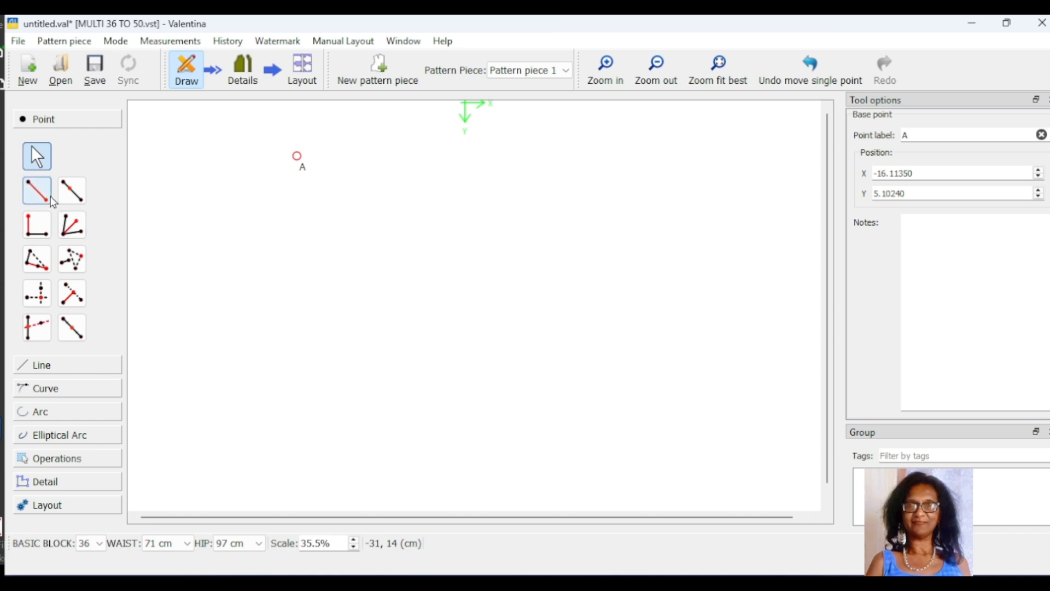
click(37, 190)
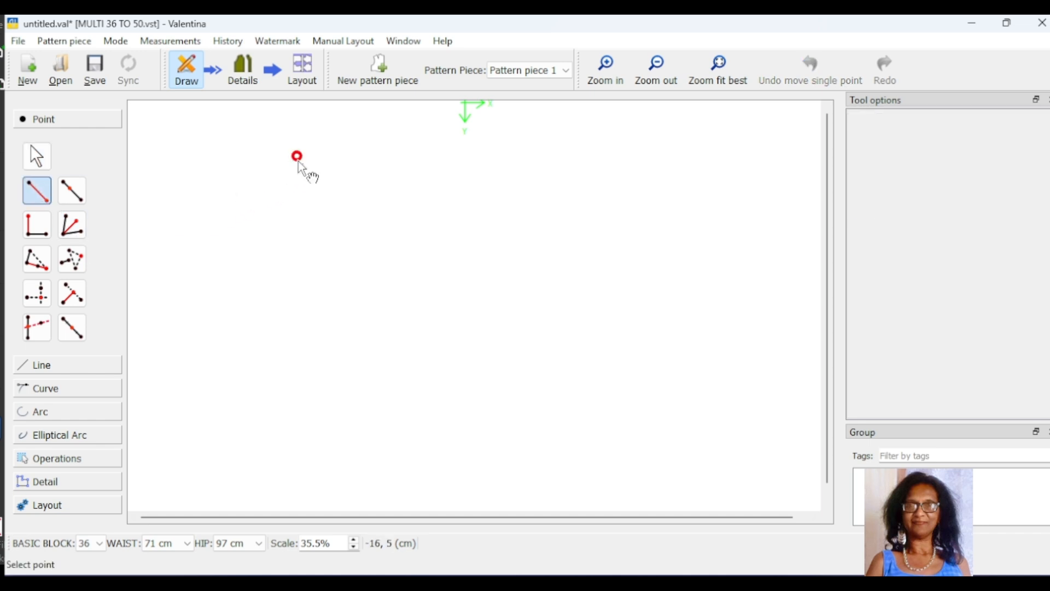
click(298, 159)
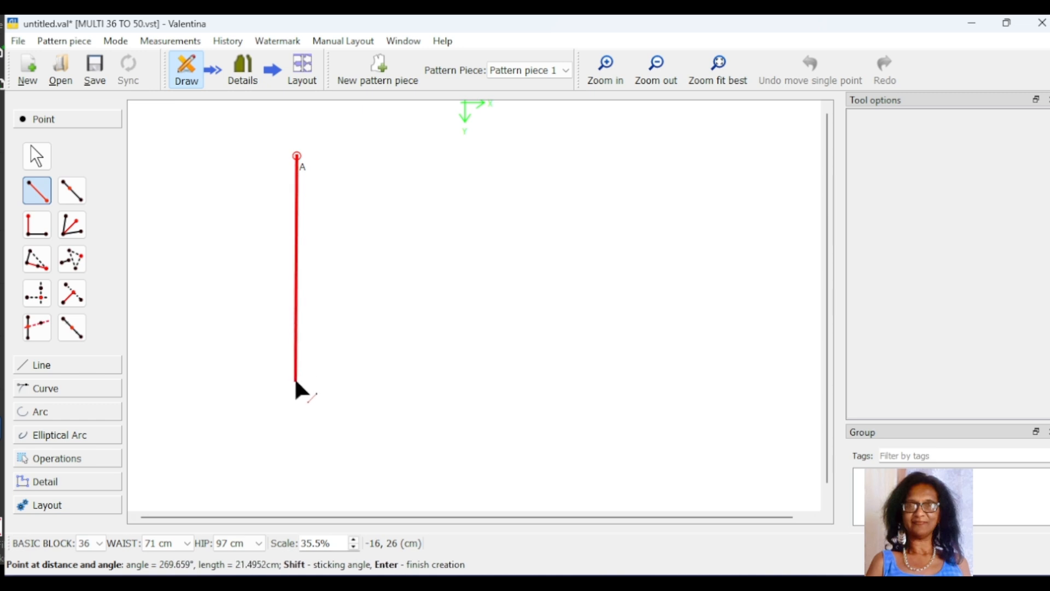
click(296, 382)
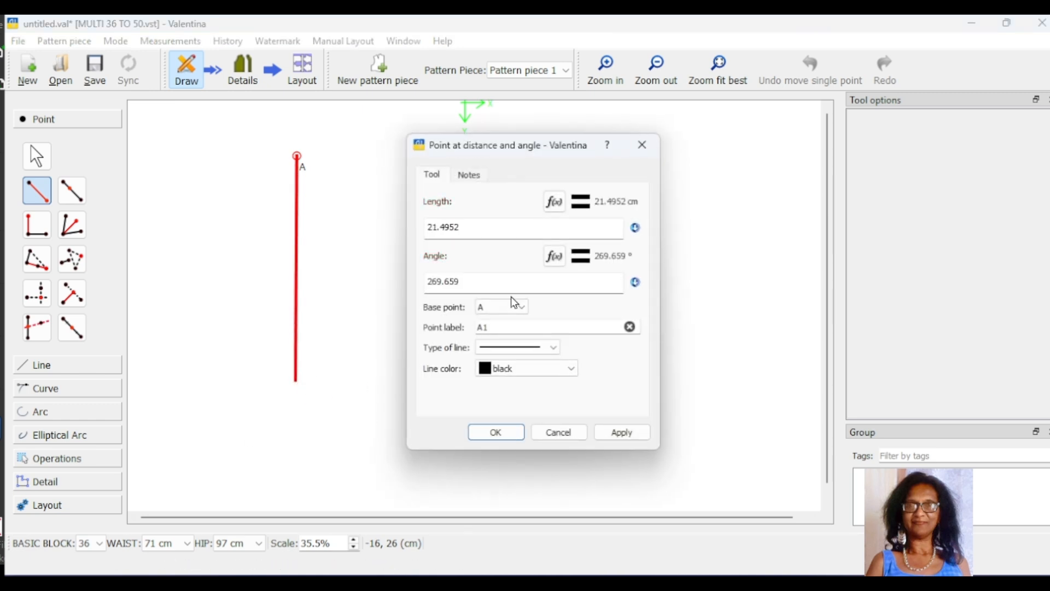
click(556, 201)
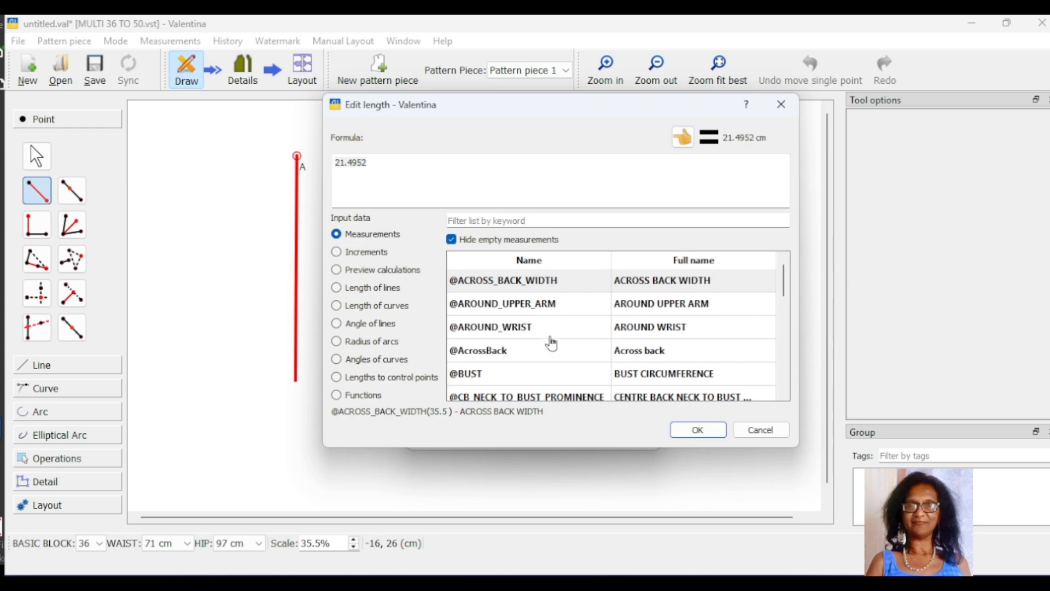
scroll(571, 324, down, 3)
click(596, 312)
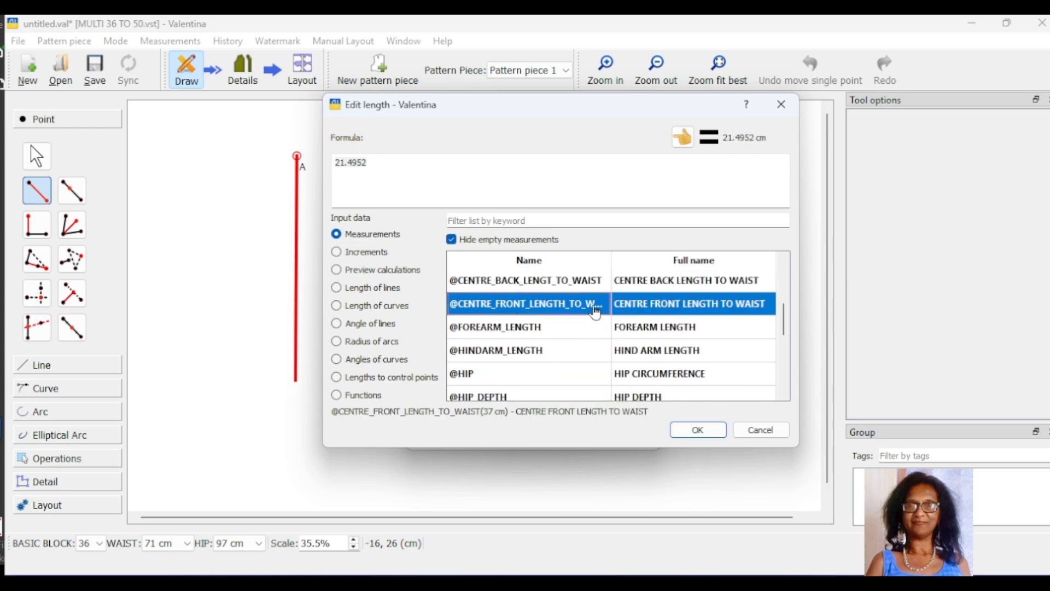
double_click(595, 310)
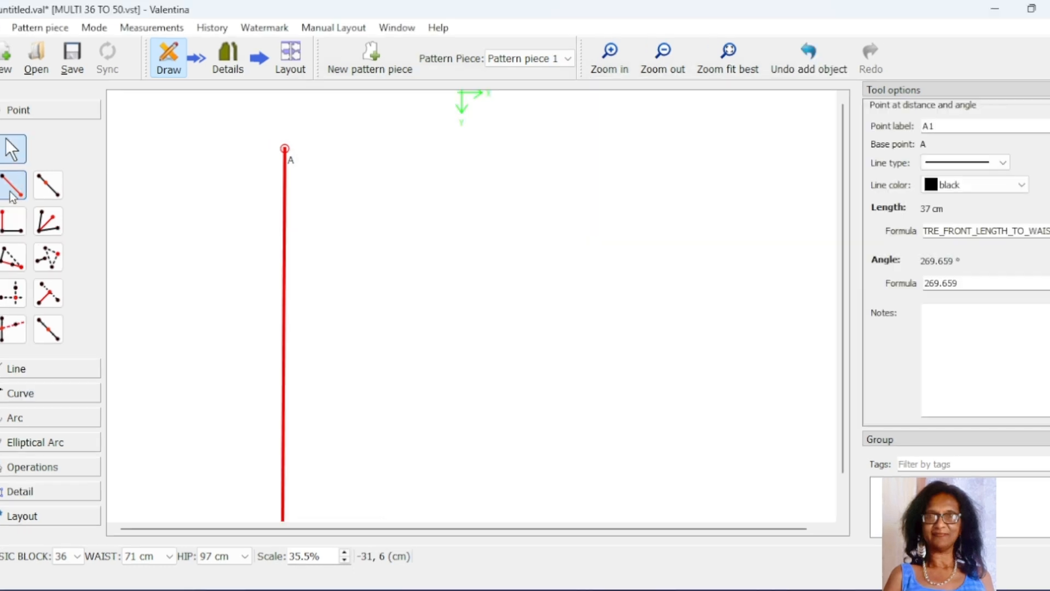
Add point A2 horizontally from point A at angle 0° with a length of 7 cm
click(37, 190)
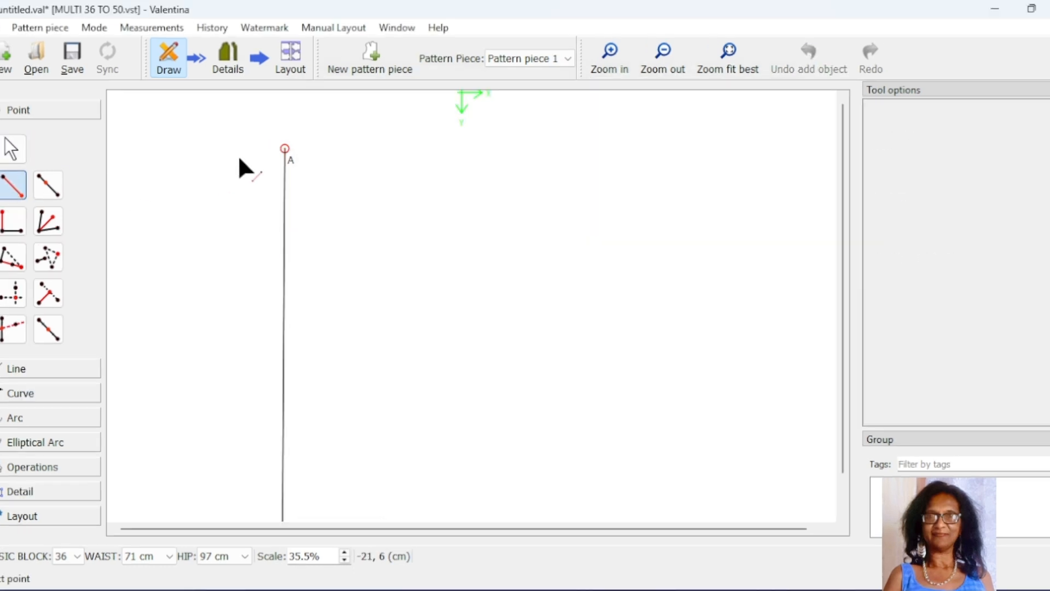
click(286, 149)
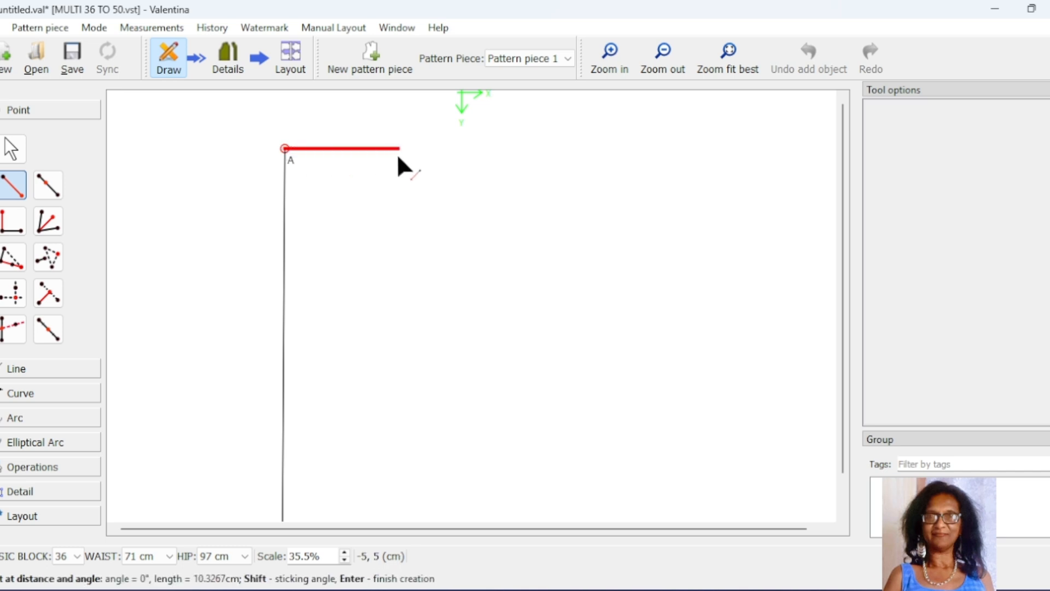
click(399, 160)
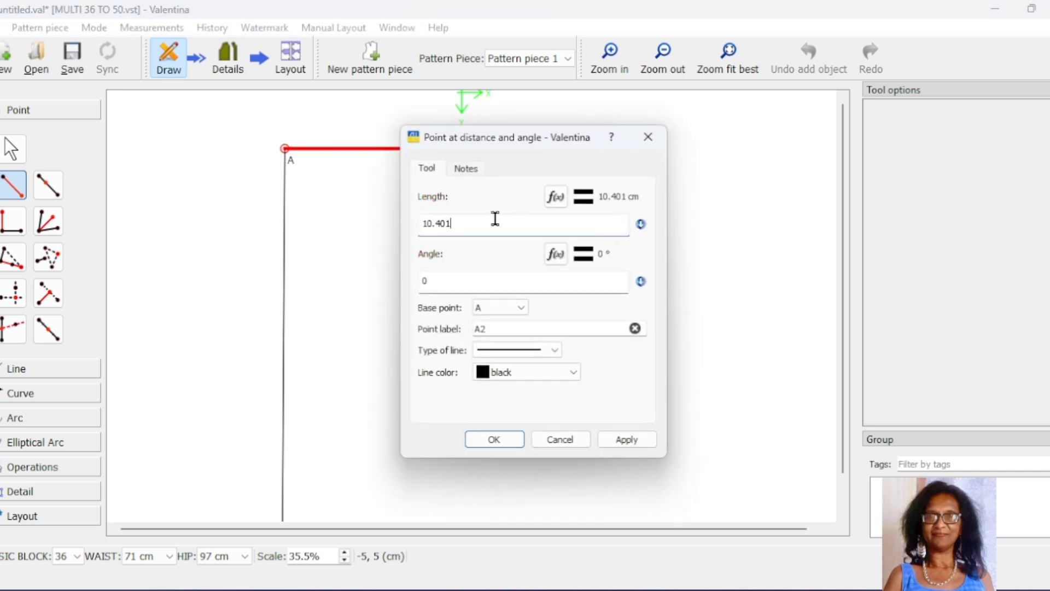
drag(495, 220, 419, 223)
text(7)
click(620, 439)
click(494, 439)
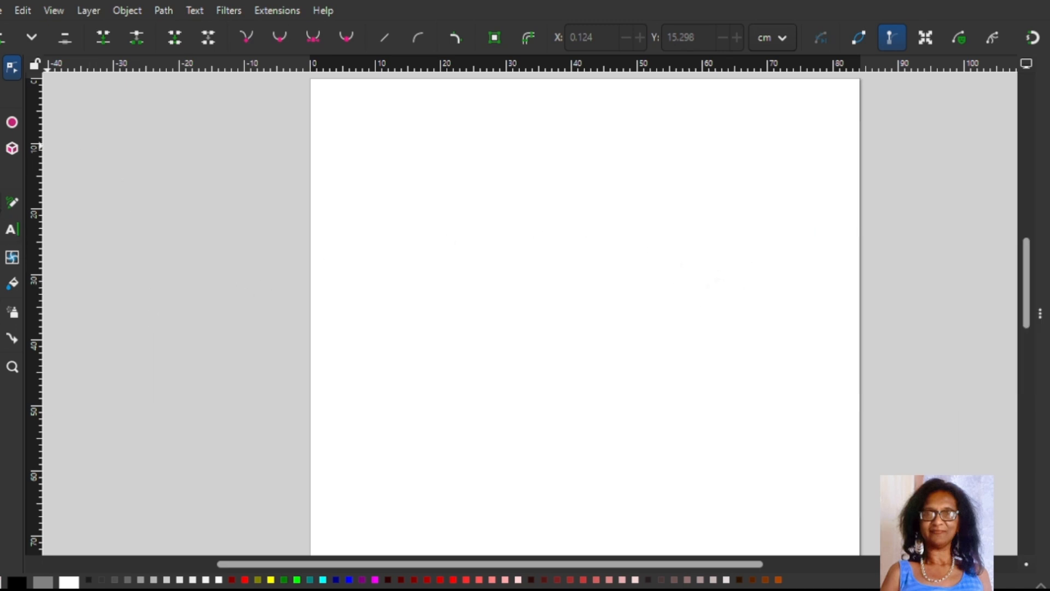
In Inkscape, draw a vertical line down from the page's top-left corner and set its end node's Y to 37 cm
key(b)
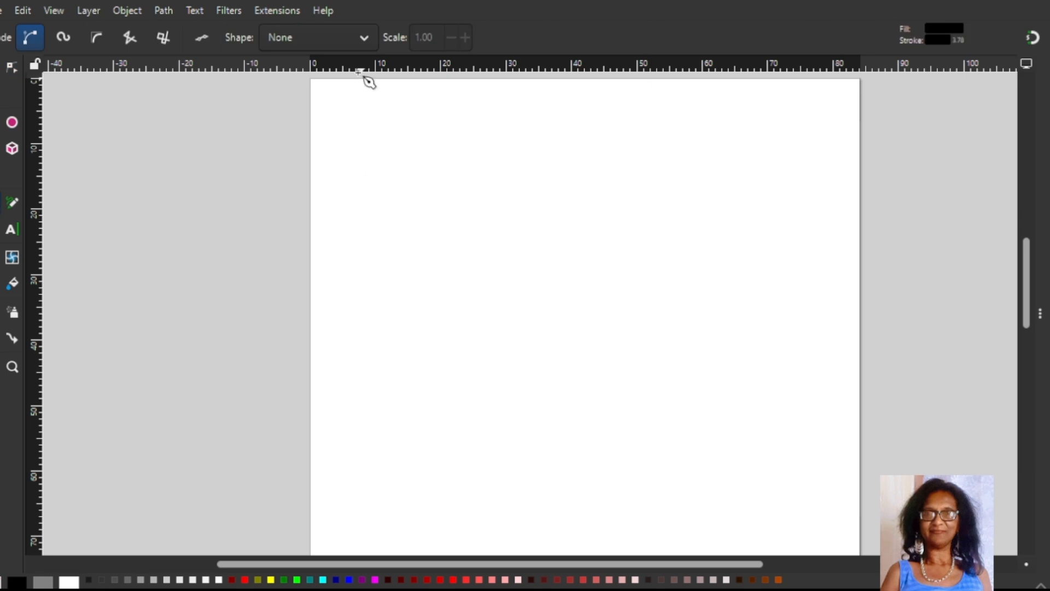
click(312, 79)
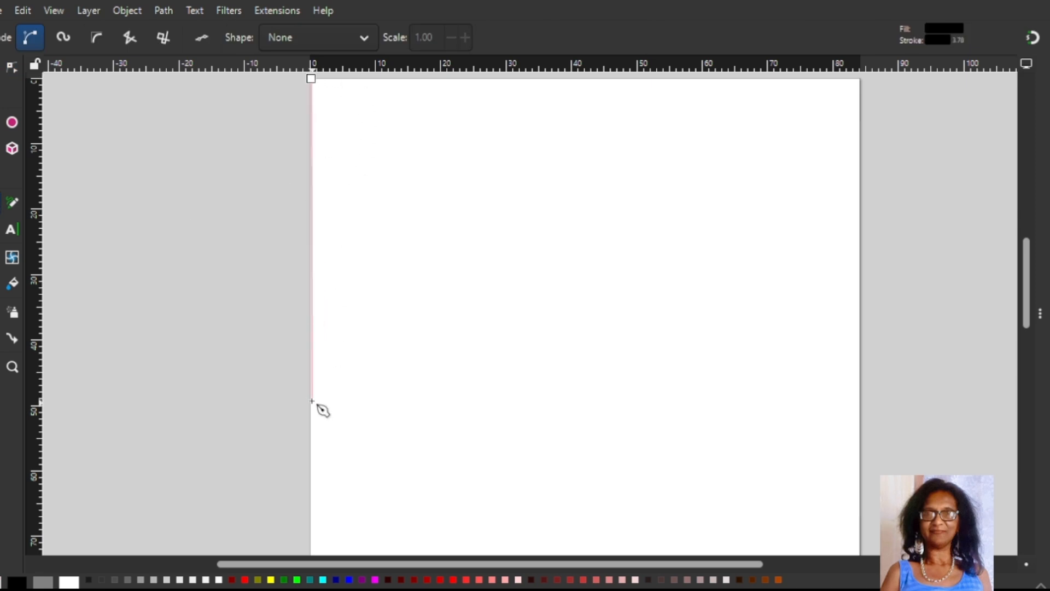
click(312, 374)
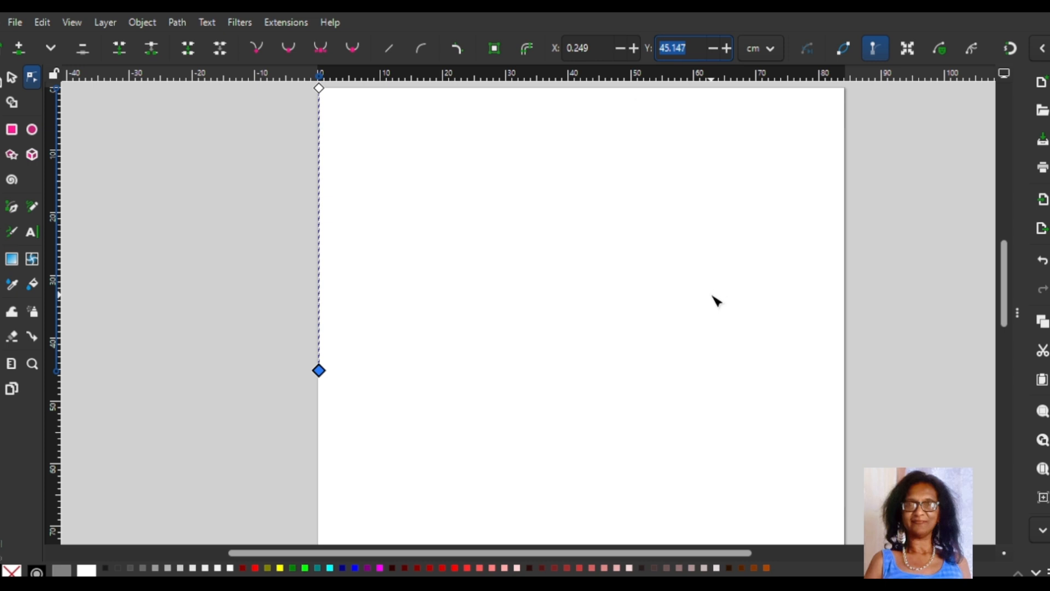
text(37)
key(Return)
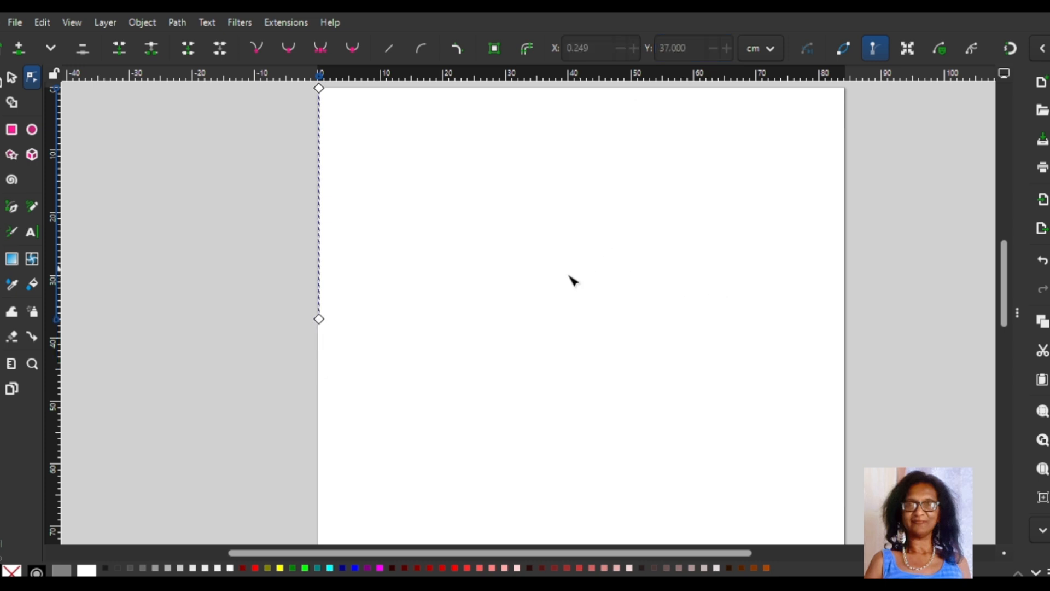
Draw a horizontal line along the page's top edge from the vertical line's upper end and set its end node's X to 7 cm
scroll(548, 296, up, 5)
key(b)
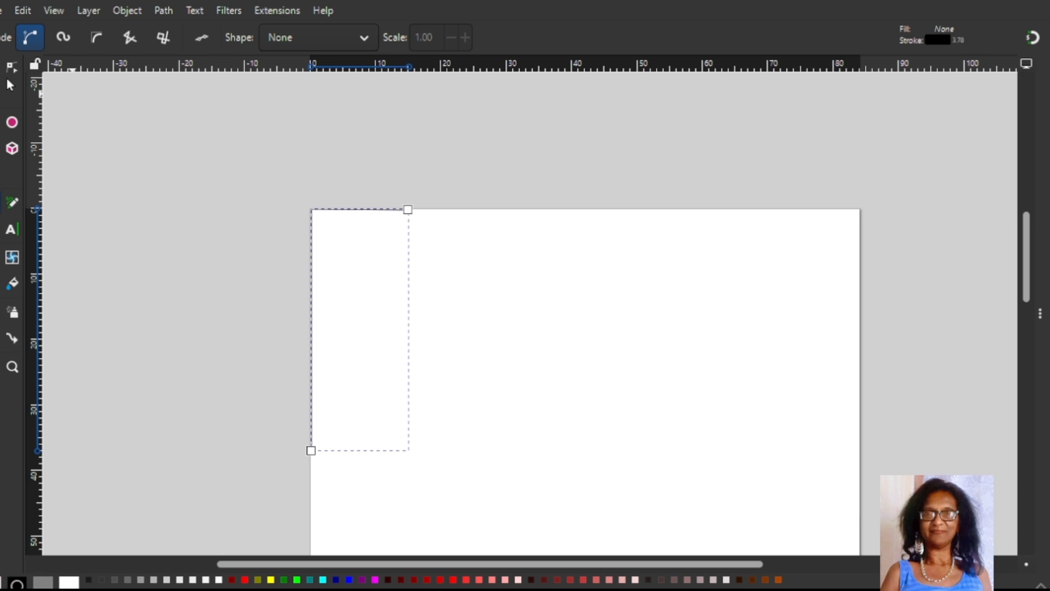
click(12, 68)
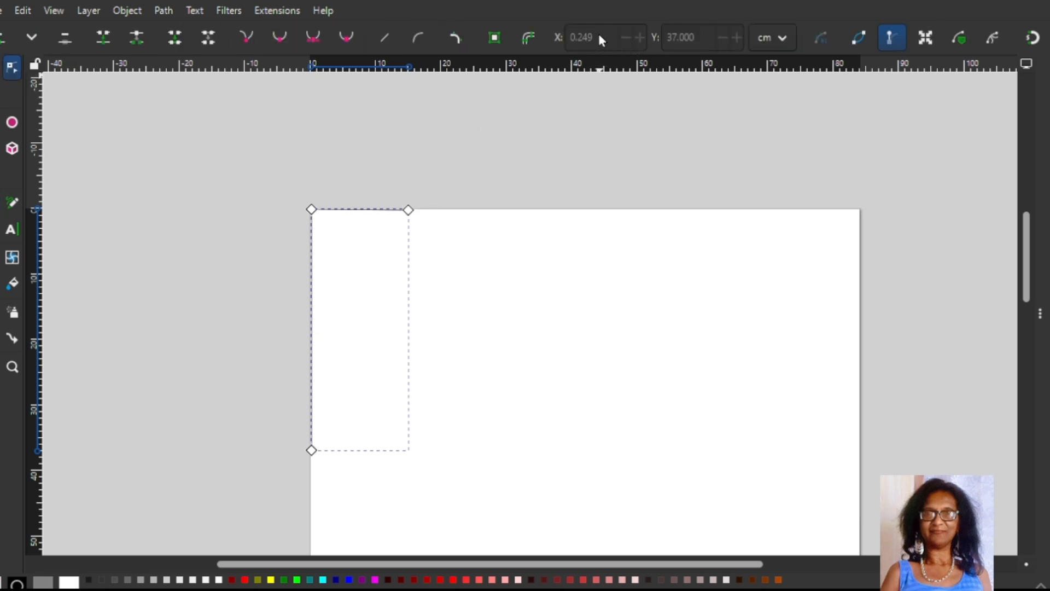
click(410, 211)
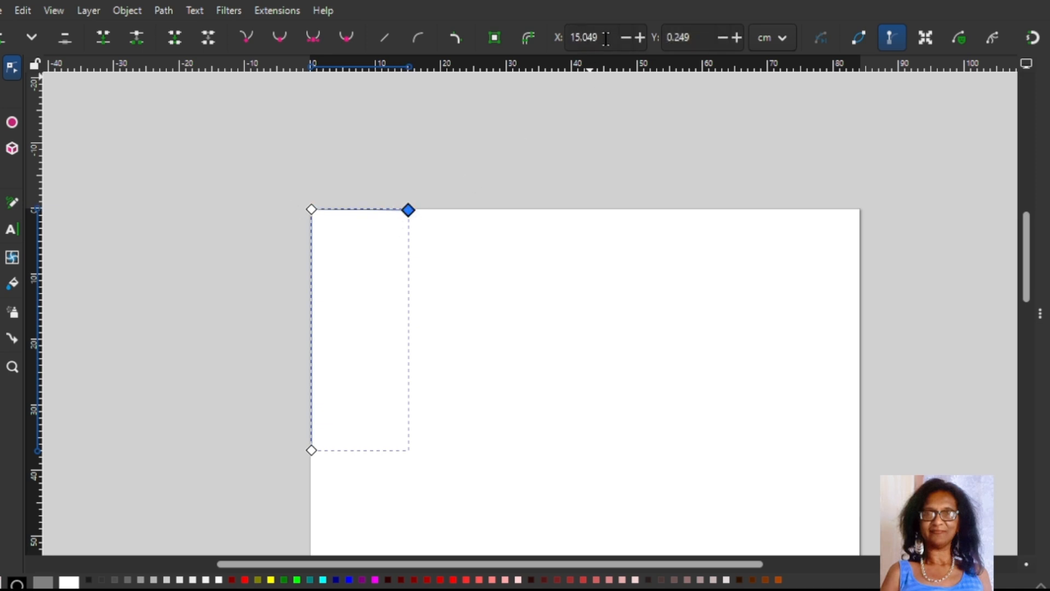
drag(606, 38, 573, 31)
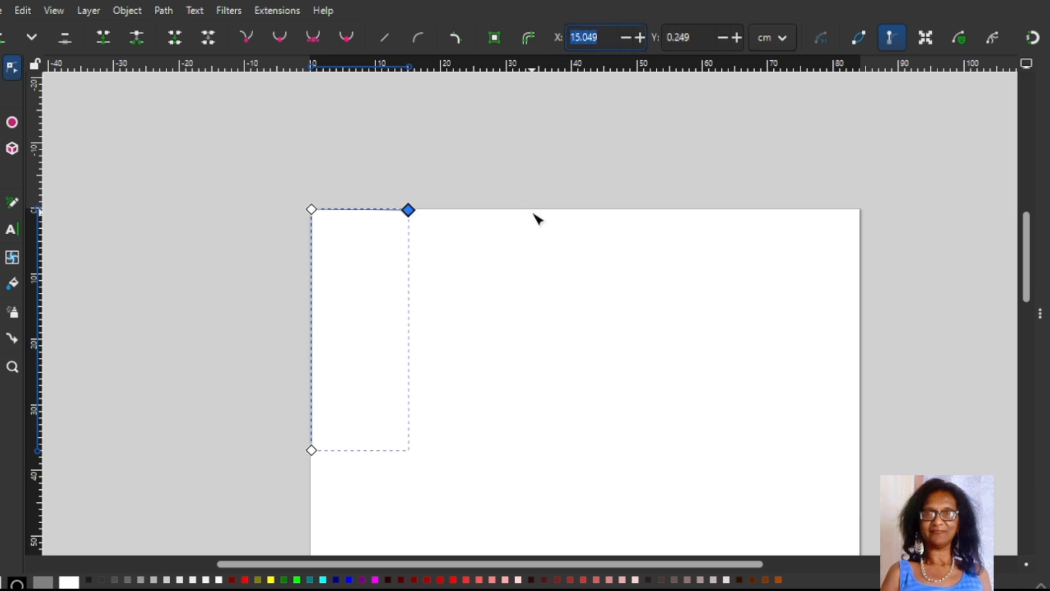
text(6)
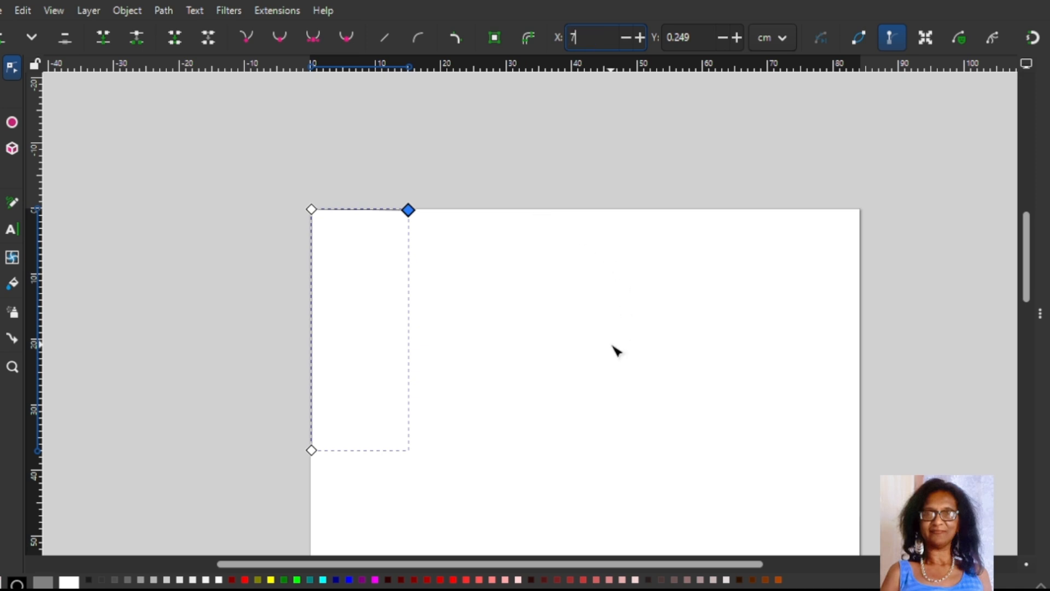
key(Return)
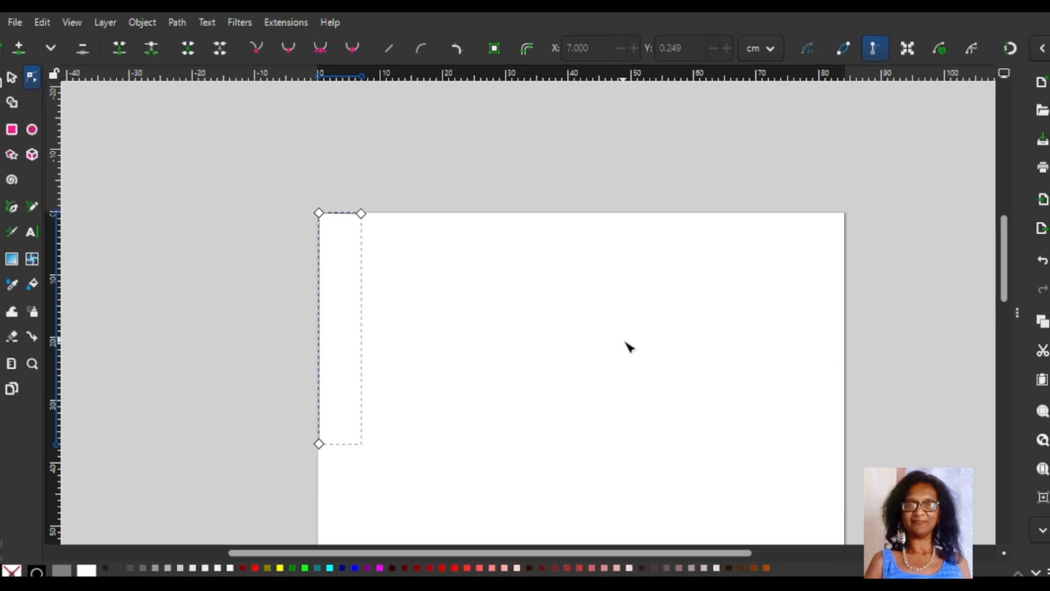
scroll(630, 342, down, 3)
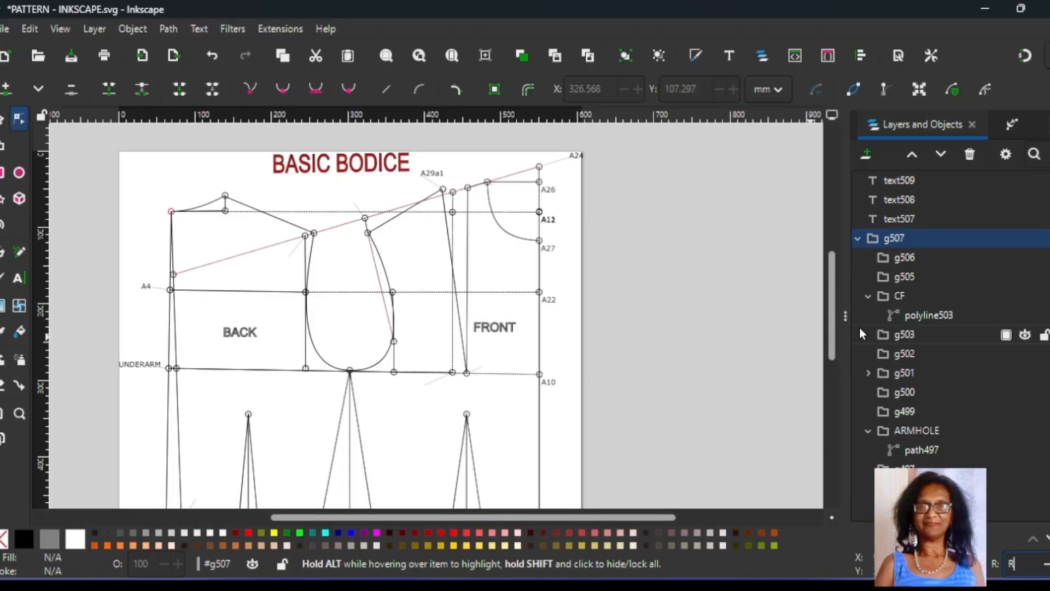
Hide the Layers and Objects list beside the BASIC BODICE drawing and activate the Text tool
click(847, 317)
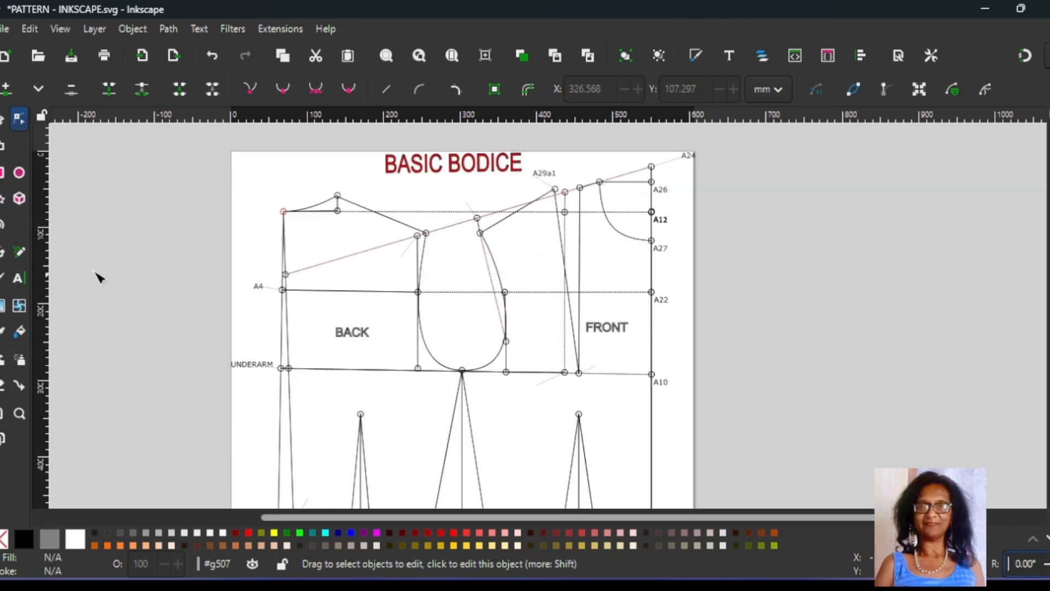
click(18, 280)
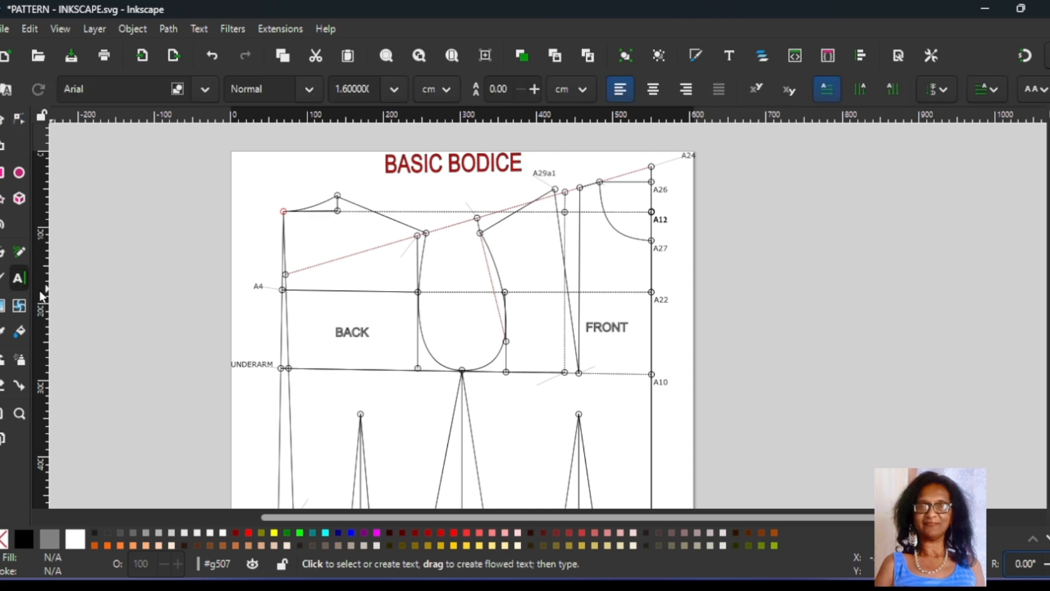
Select the A10 label group on the centre front line and display its entry among the layers and objects
scroll(460, 383, down, 5)
scroll(407, 334, up, 5)
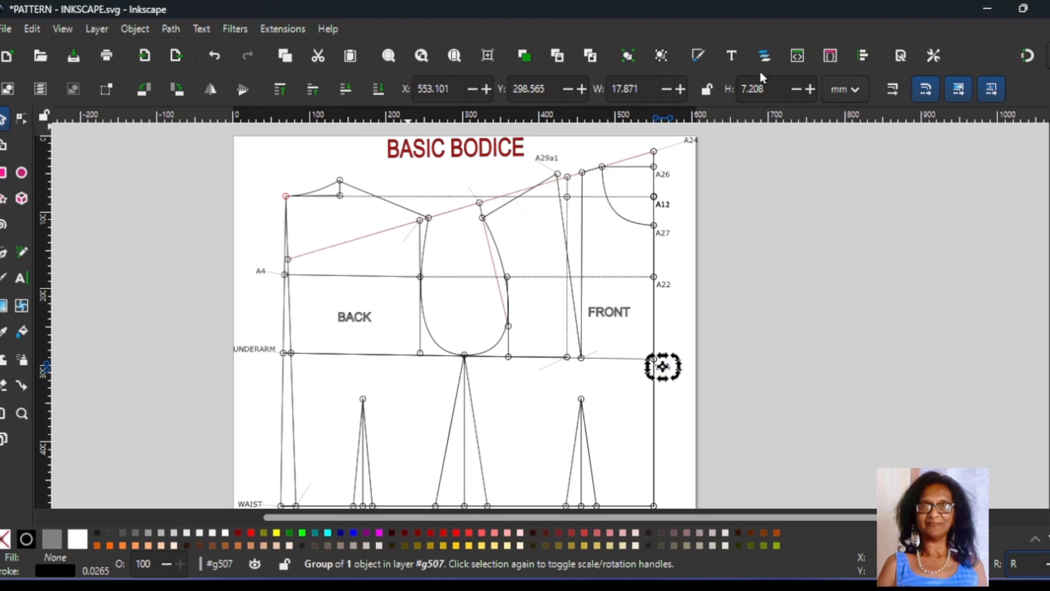
click(765, 55)
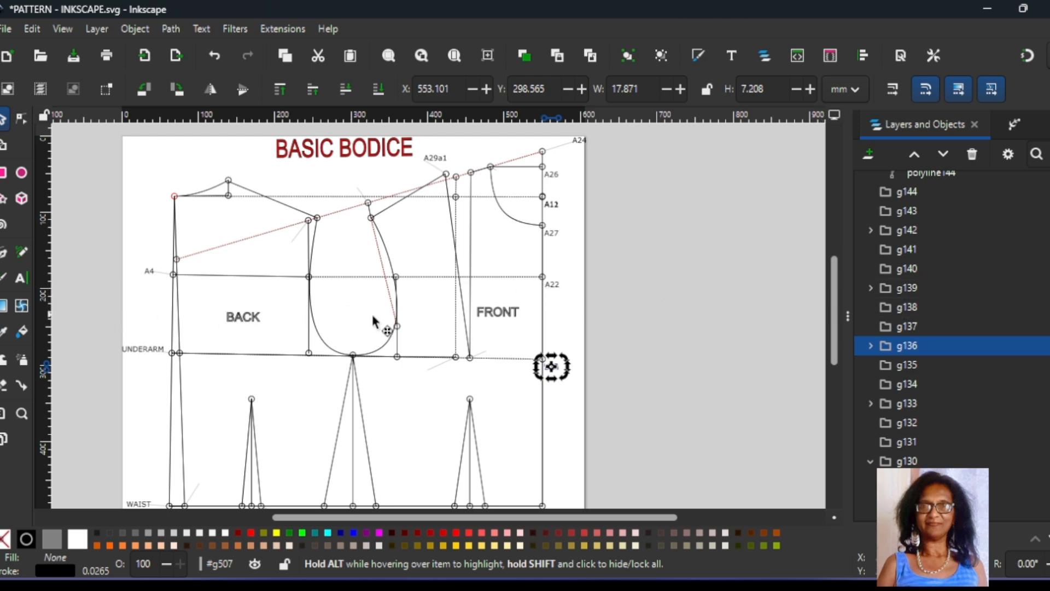
Examine which bodice parts the object entries g138, g506 and g502 represent, also selecting the whole drawing on the page
click(908, 307)
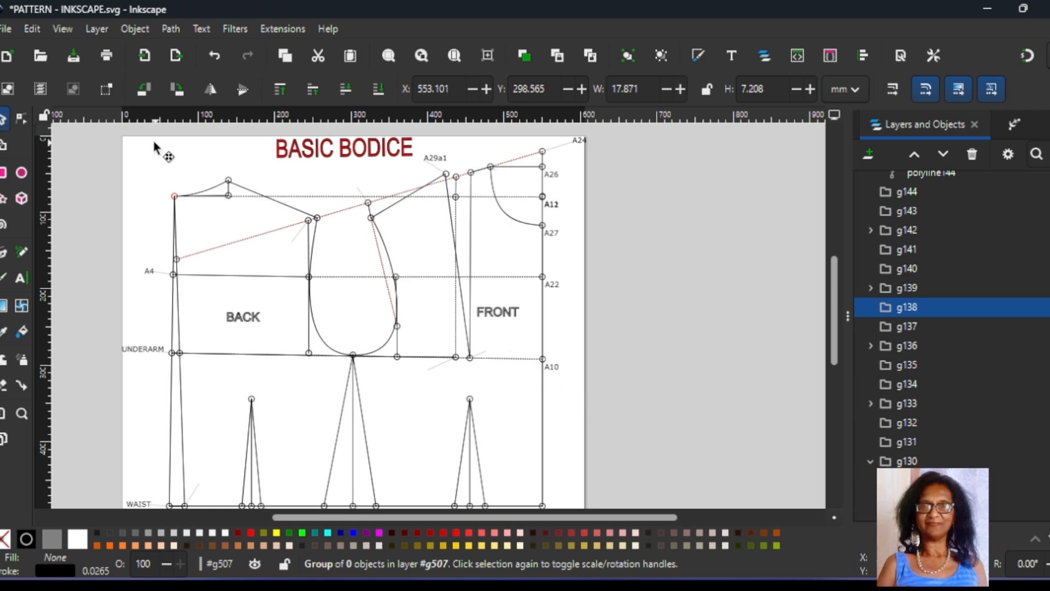
mouse_move(153, 146)
mouse_down()
mouse_move(449, 335)
mouse_move(596, 521)
mouse_move(645, 494)
mouse_up()
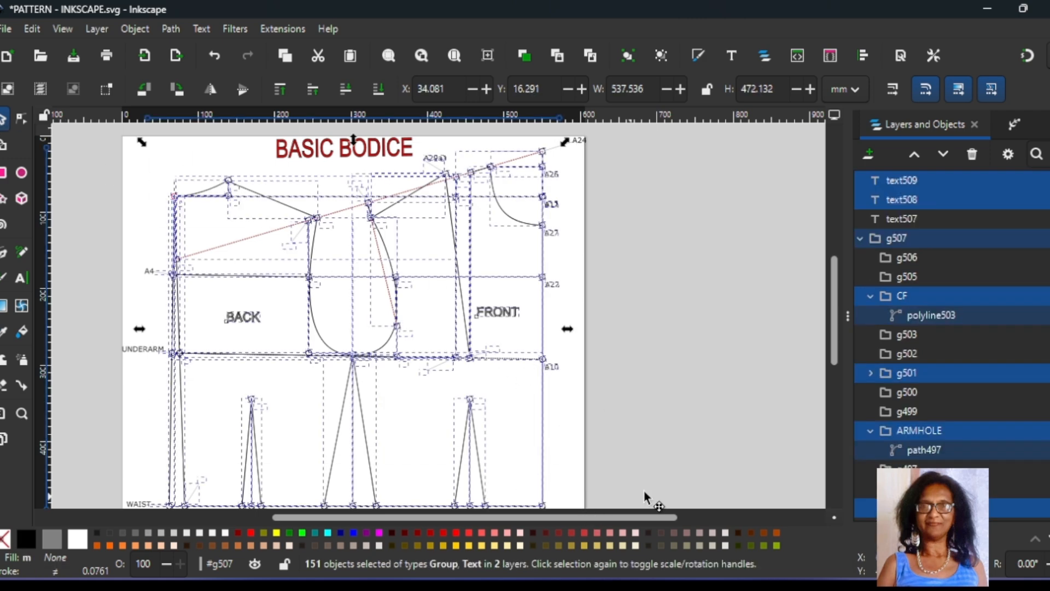
click(723, 332)
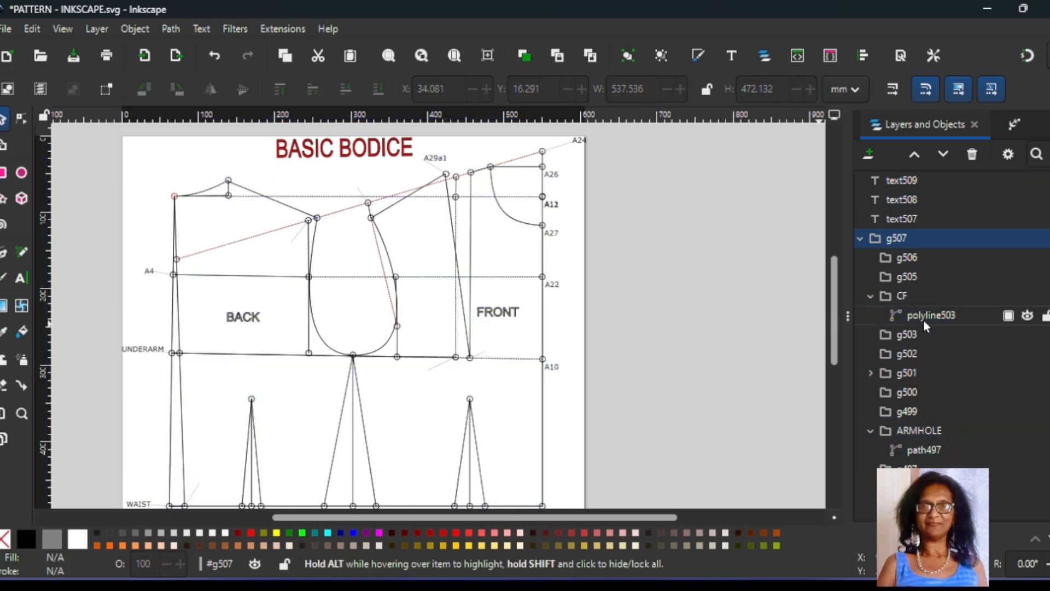
click(914, 255)
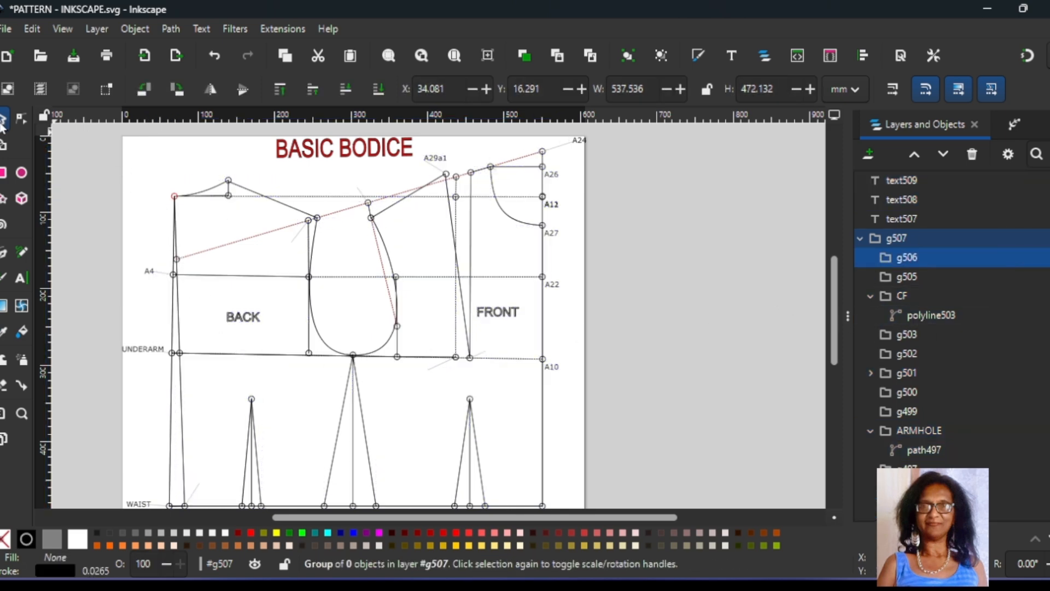
scroll(570, 385, down, 3)
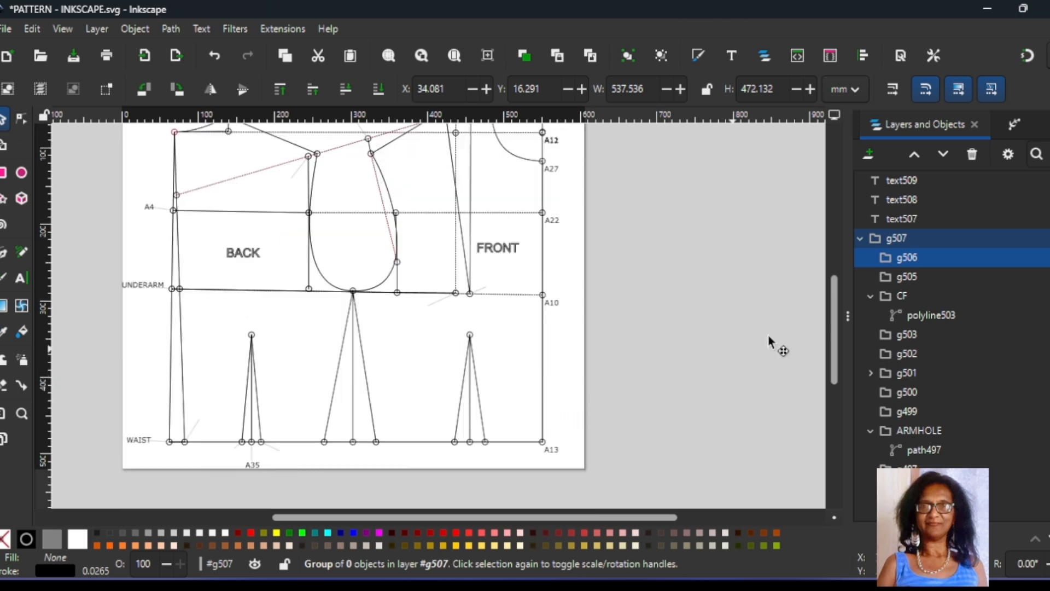
click(904, 259)
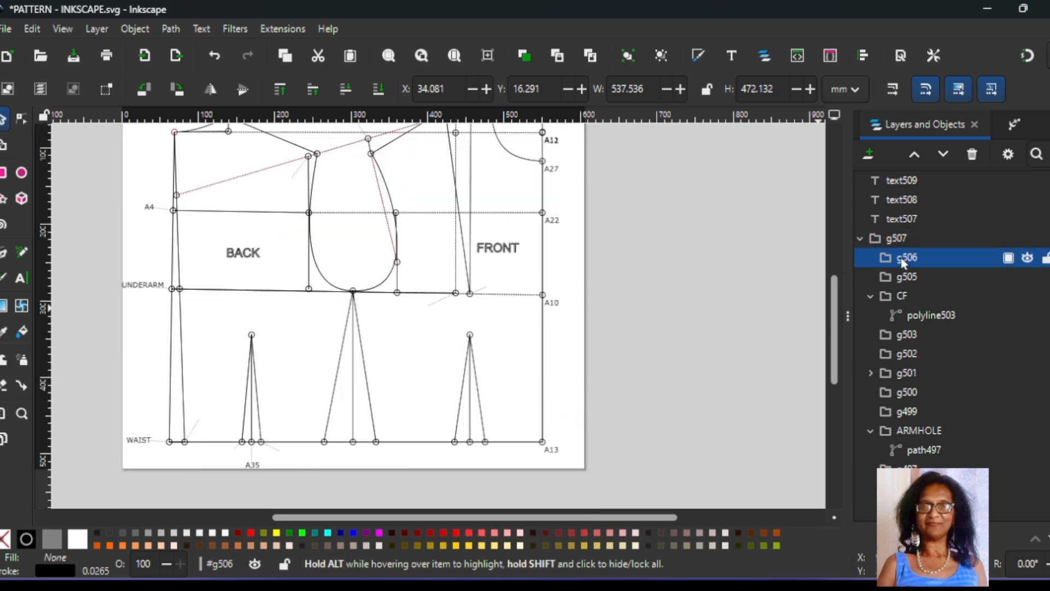
click(907, 359)
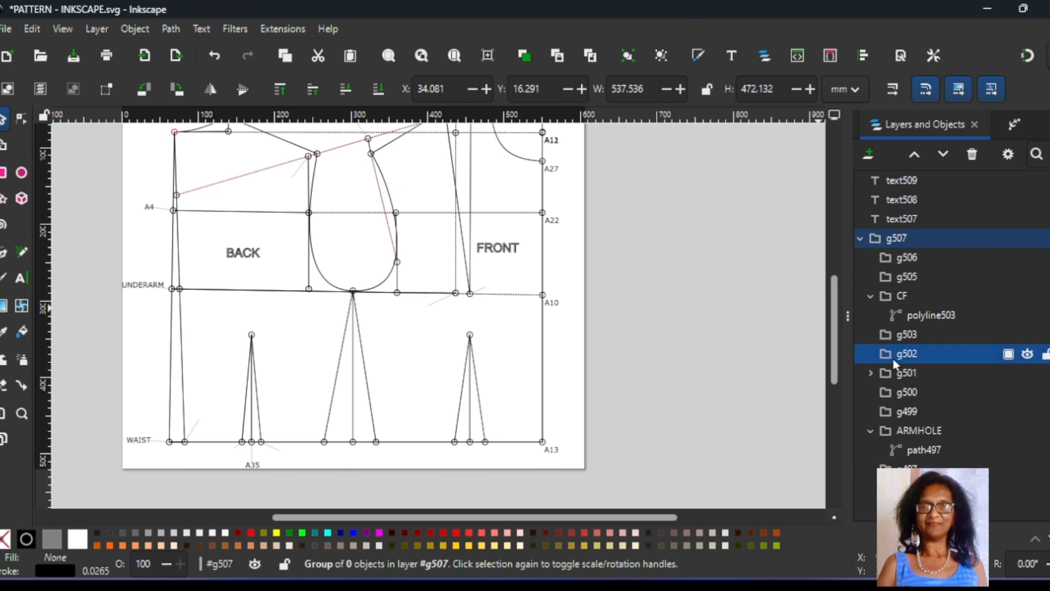
Select the centre front line to locate its CF entry, and check what the g500 and g507 entries represent
click(546, 345)
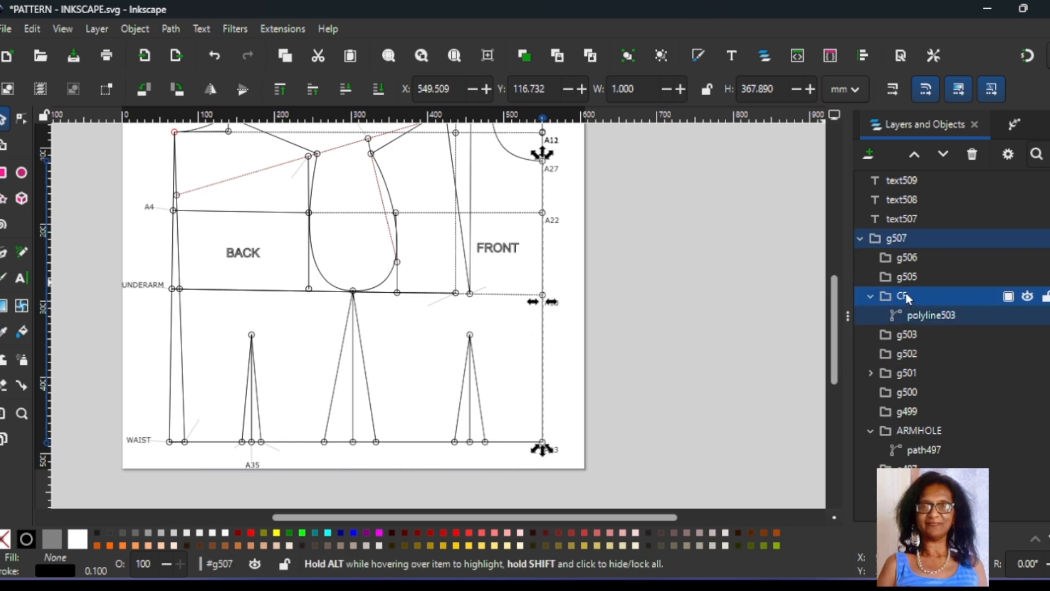
mouse_move(903, 293)
mouse_down()
mouse_move(893, 296)
mouse_move(913, 294)
mouse_up()
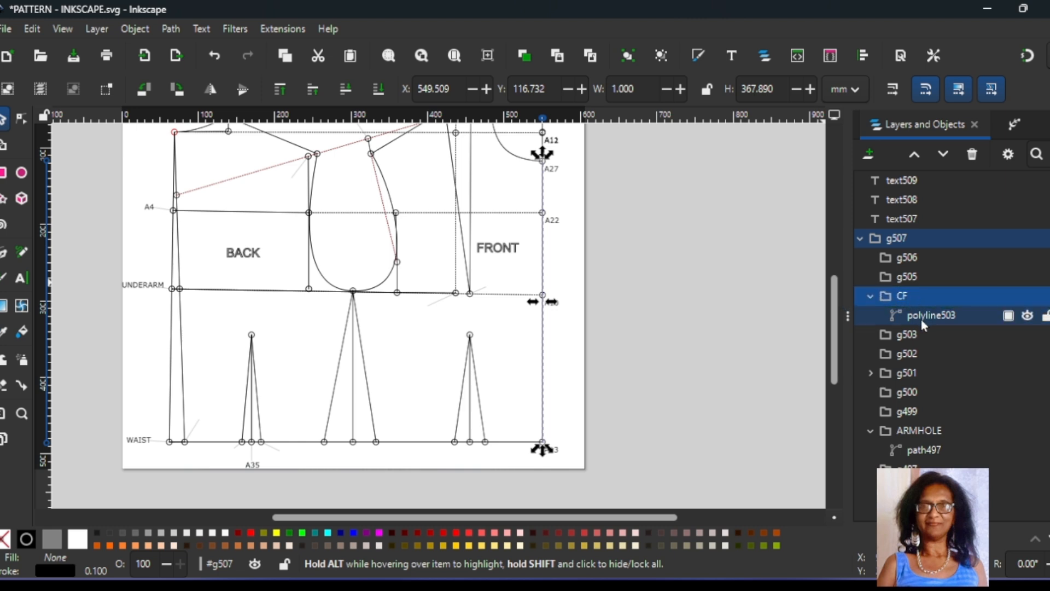
scroll(922, 319, down, 2)
click(905, 347)
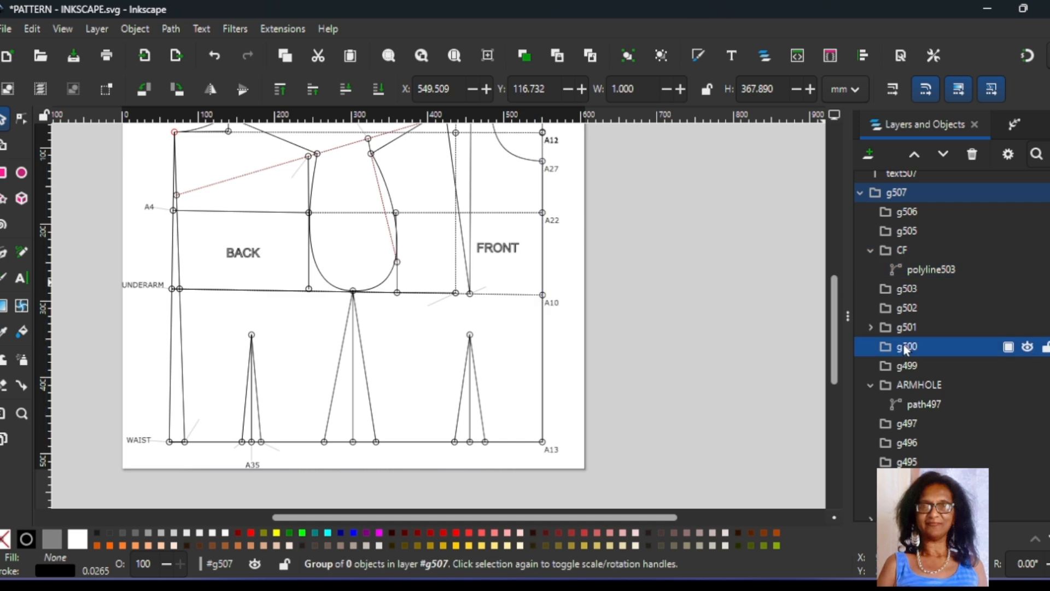
scroll(661, 357, up, 3)
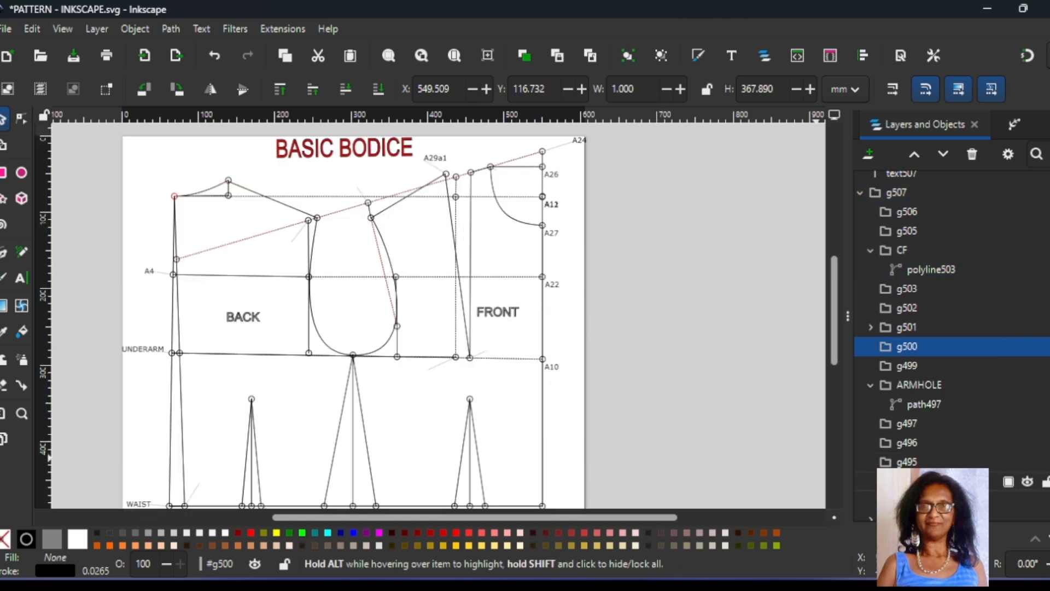
click(897, 193)
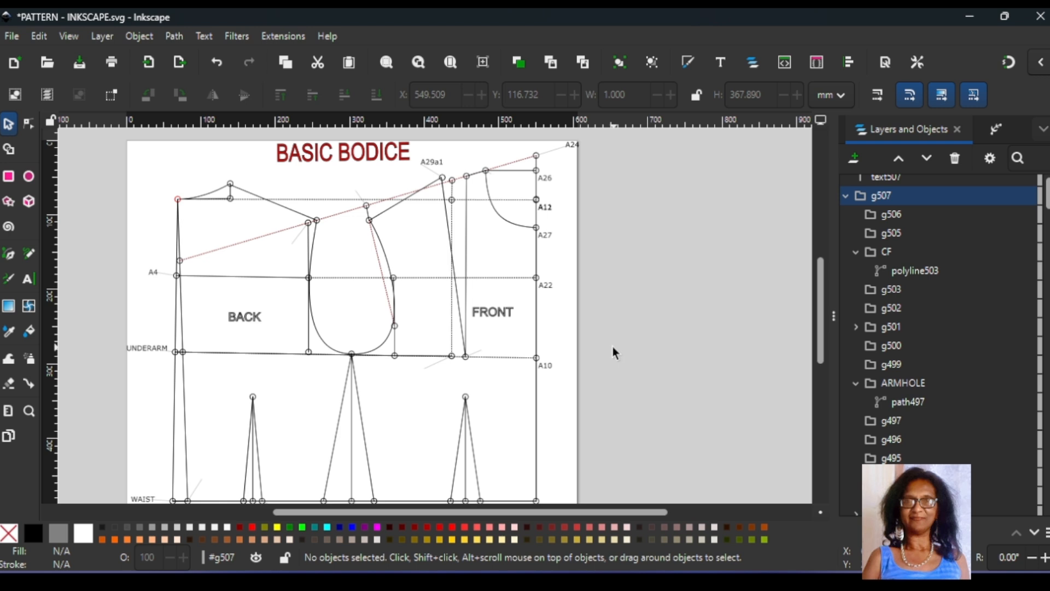
Select all objects of the BACK half from the centre back to the side seam and group them
scroll(626, 395, down, 3)
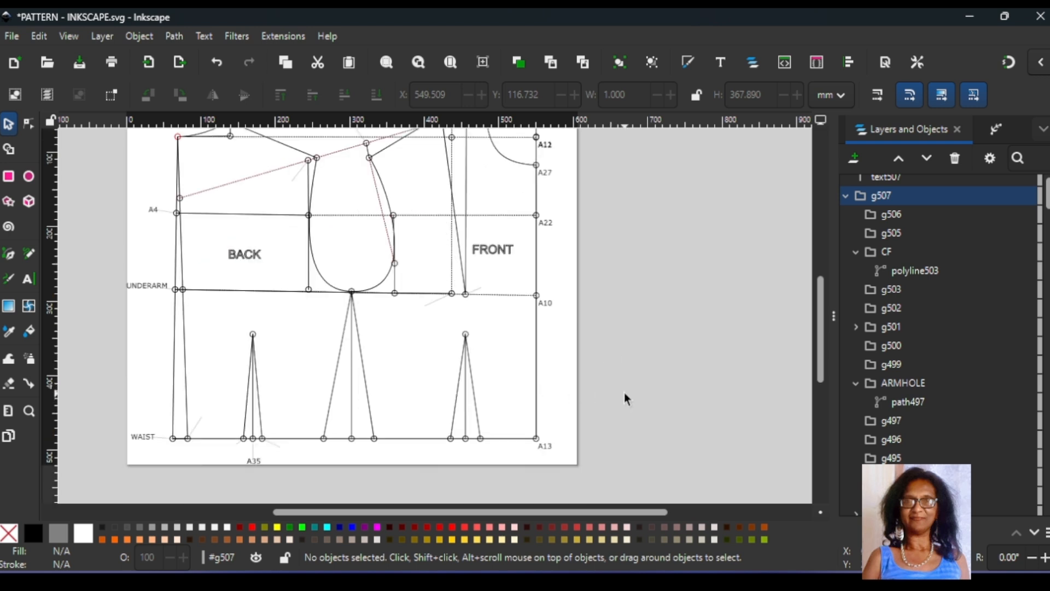
scroll(625, 393, up, 3)
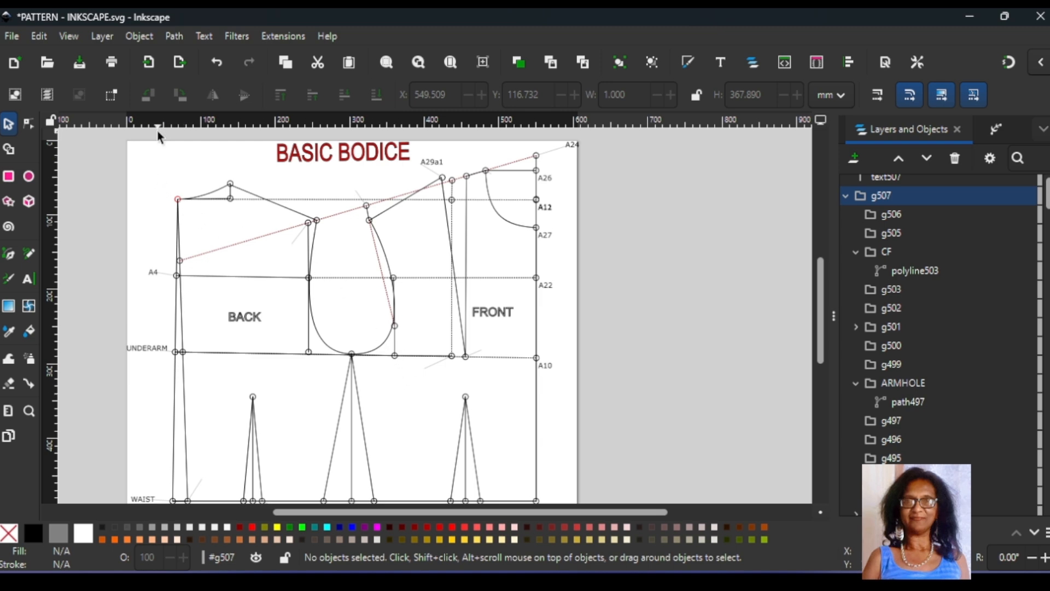
drag(147, 161, 356, 499)
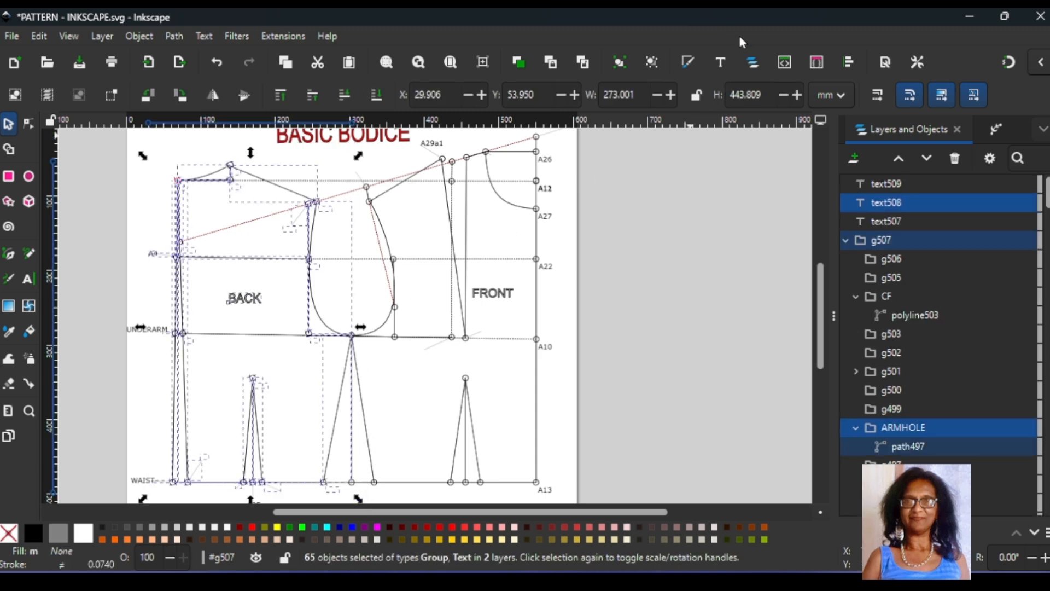
click(621, 64)
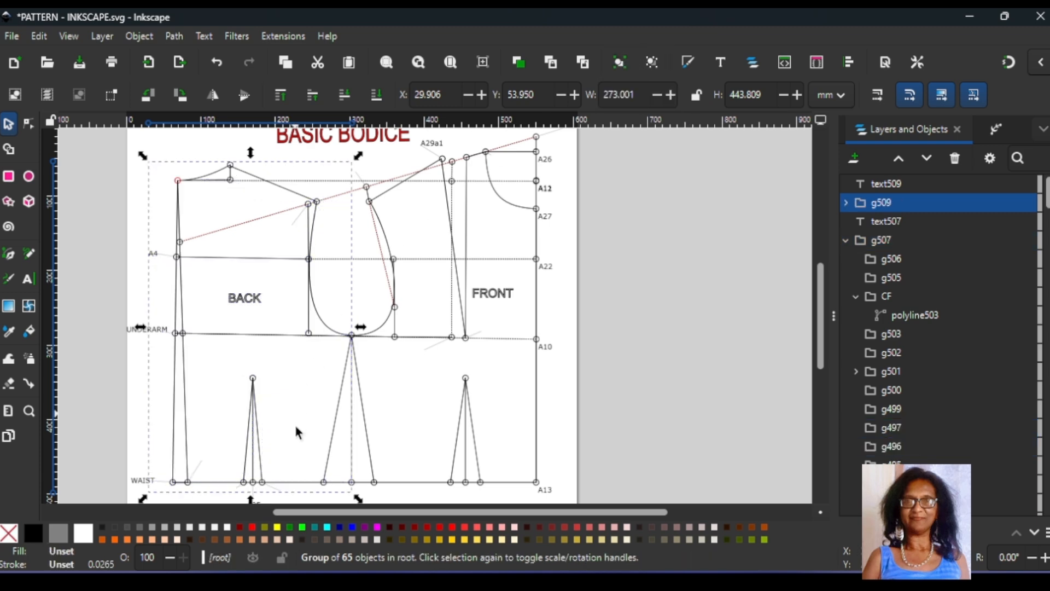
Try moving the grouped BACK piece off the page to the right of the FRONT, undo the move and deselect the group
drag(328, 439, 708, 439)
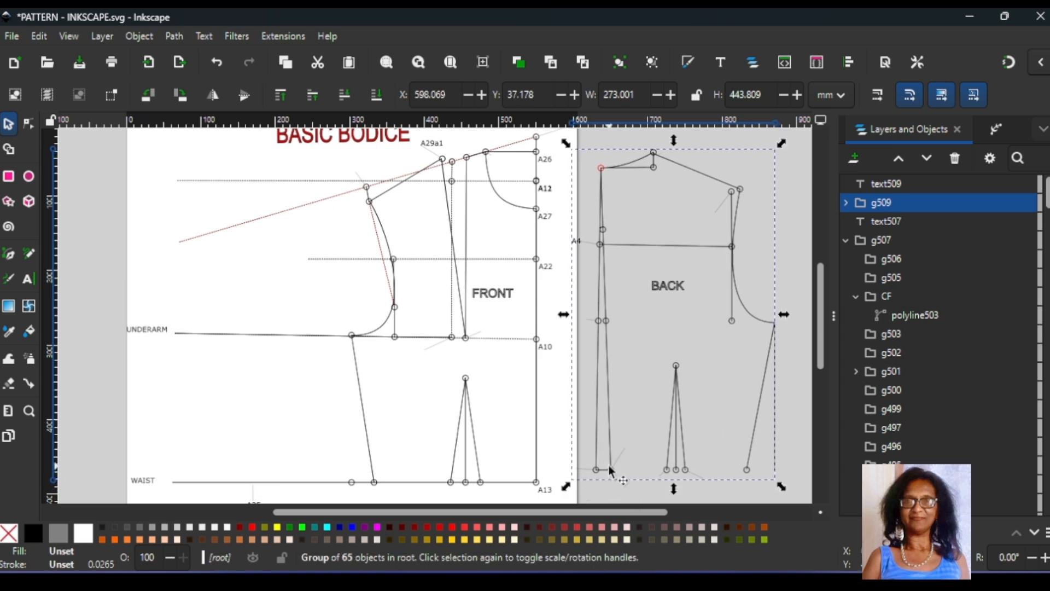
click(596, 471)
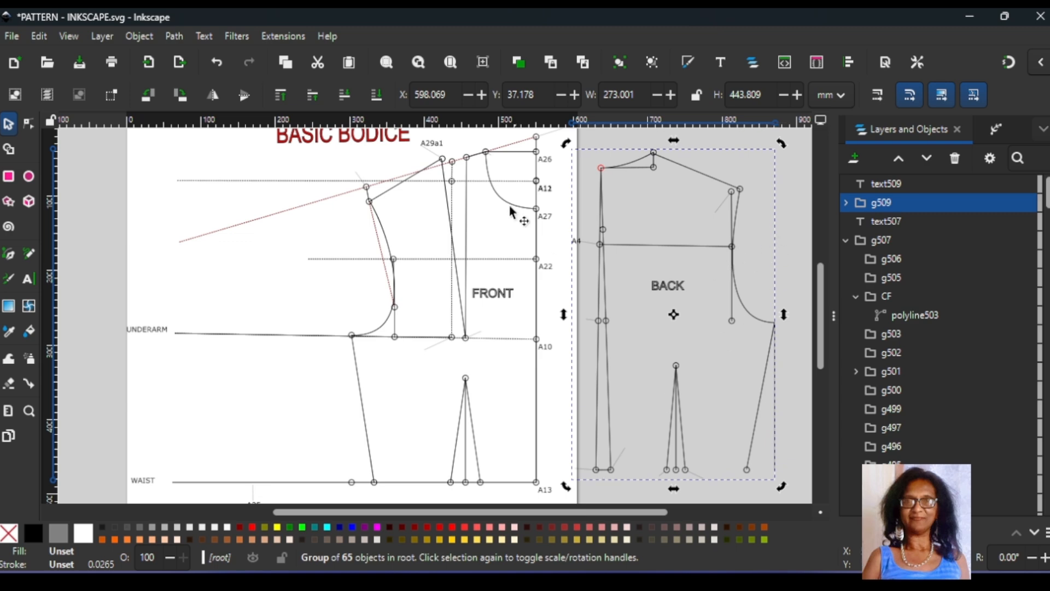
click(221, 64)
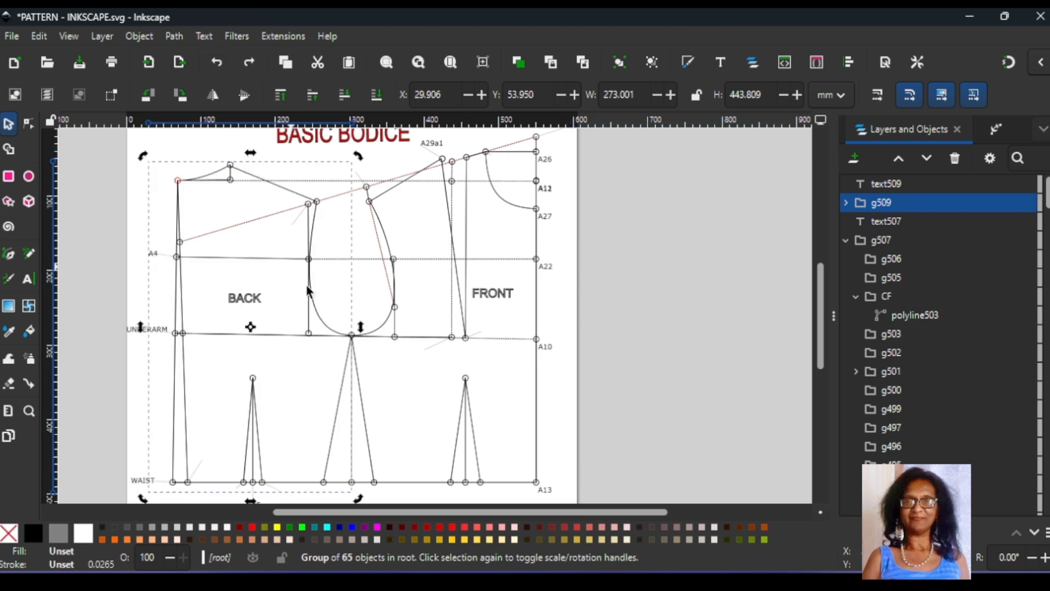
click(437, 377)
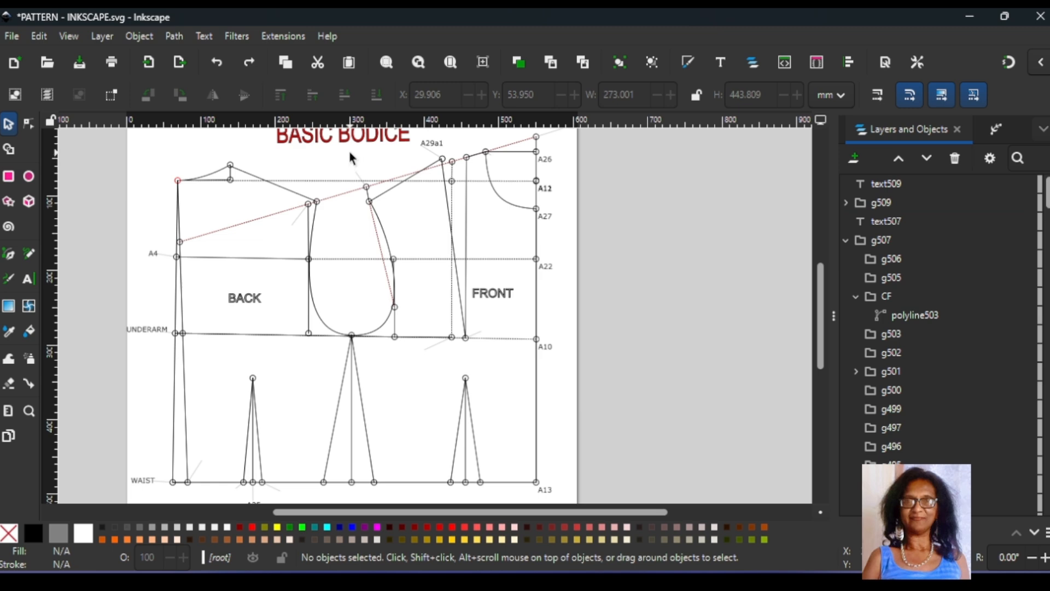
Try to select and move the FRONT half as a separate piece, undo the shift of group g507 and deselect it
drag(348, 149, 556, 499)
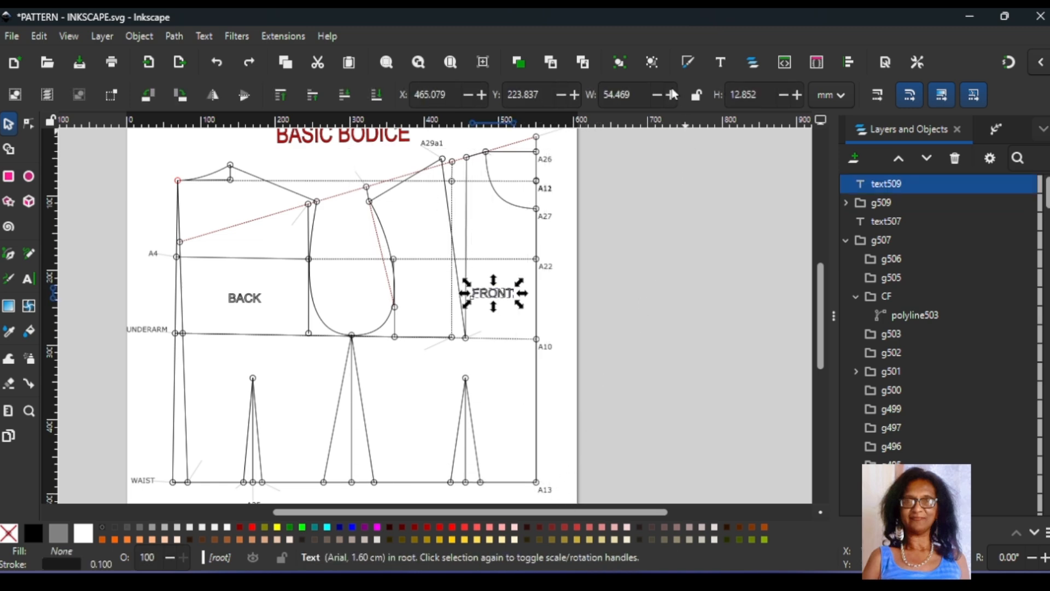
click(536, 441)
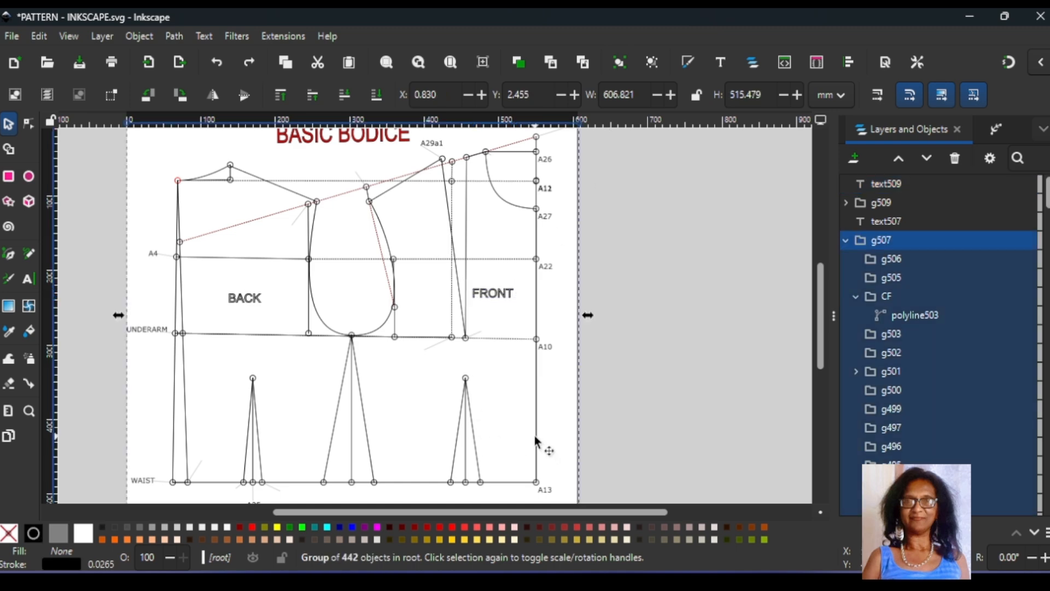
mouse_move(536, 441)
mouse_down()
mouse_move(815, 428)
mouse_move(600, 432)
mouse_move(617, 425)
mouse_move(543, 447)
mouse_up()
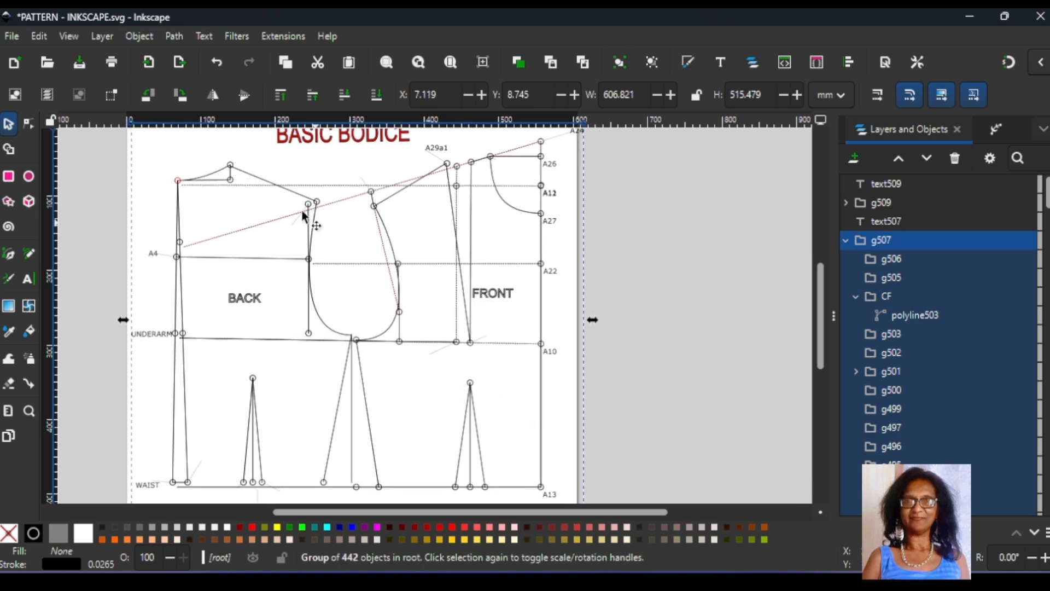
click(214, 68)
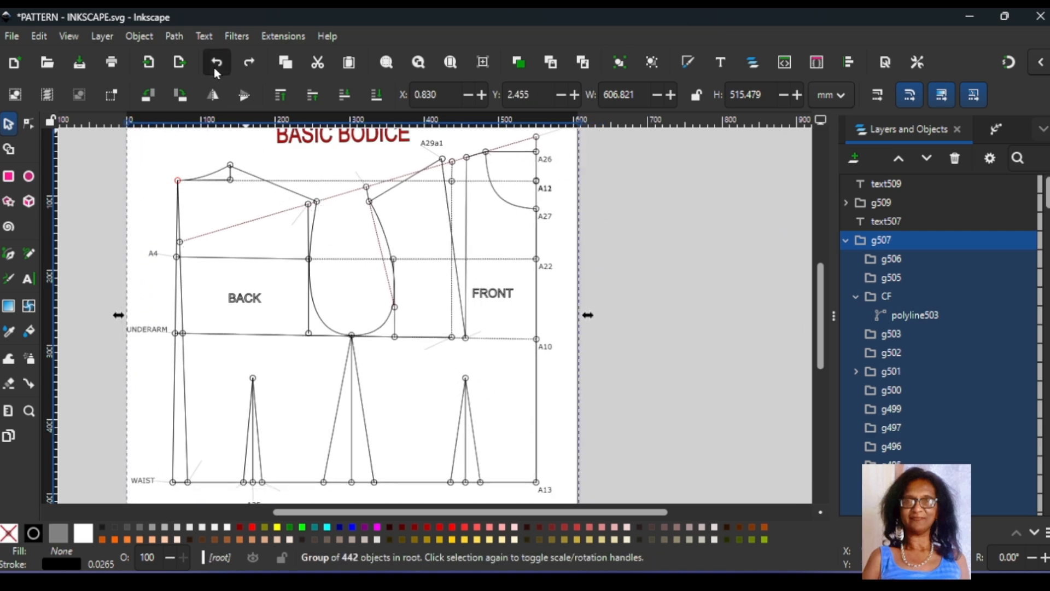
click(690, 386)
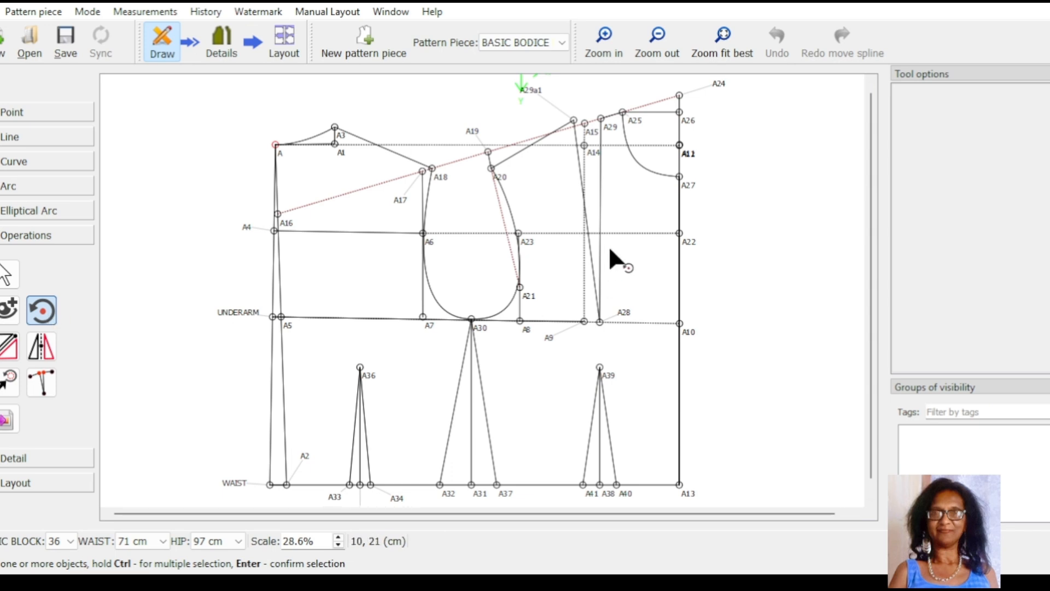
In Valentina, choose the front armhole curve and point A29a1 for the Rotation operation and set A28 as the origin point
click(515, 220)
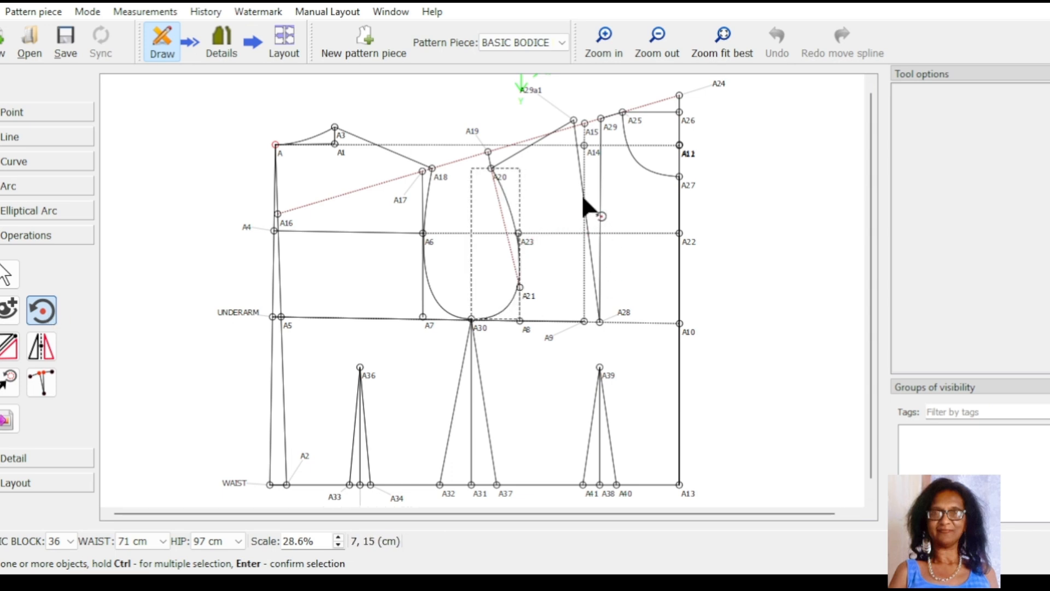
ctrl+click(573, 120)
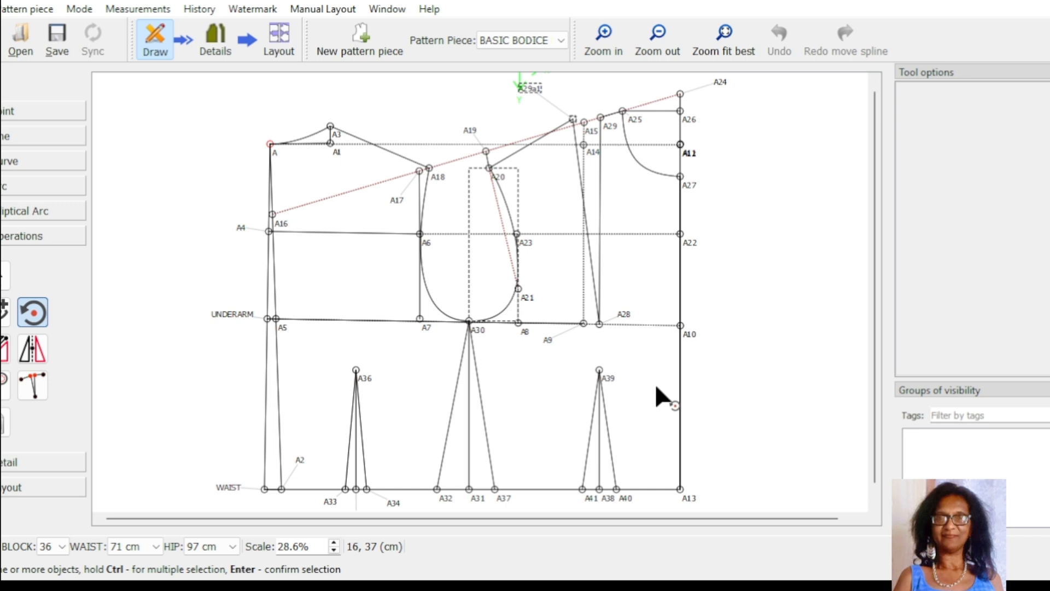
key(Return)
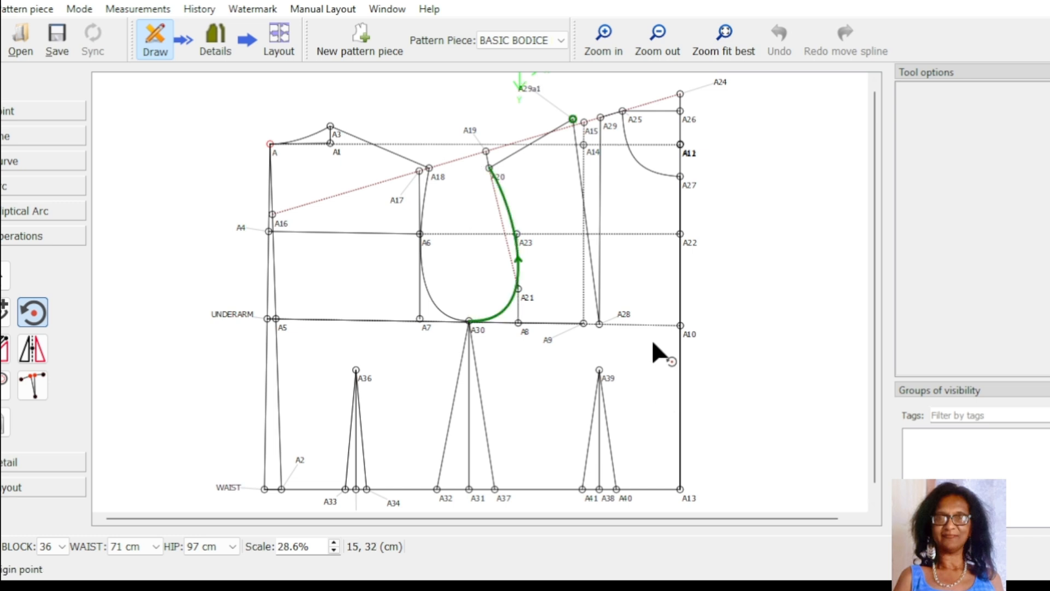
click(600, 325)
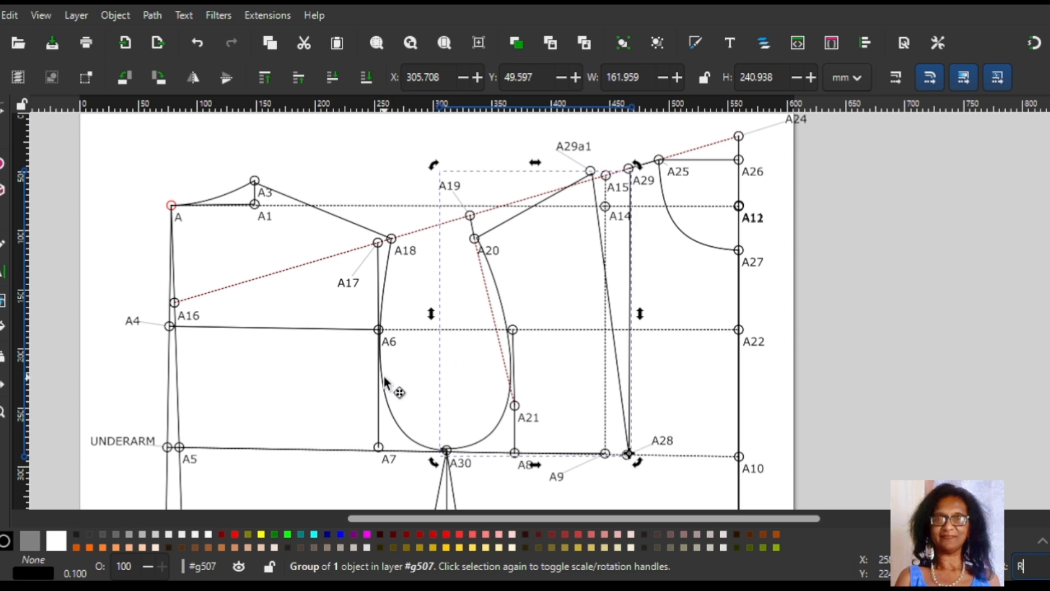
In Inkscape, drag the front shoulder and armhole shape's rotation centre into open space and place it back on point A28
scroll(741, 276, down, 3)
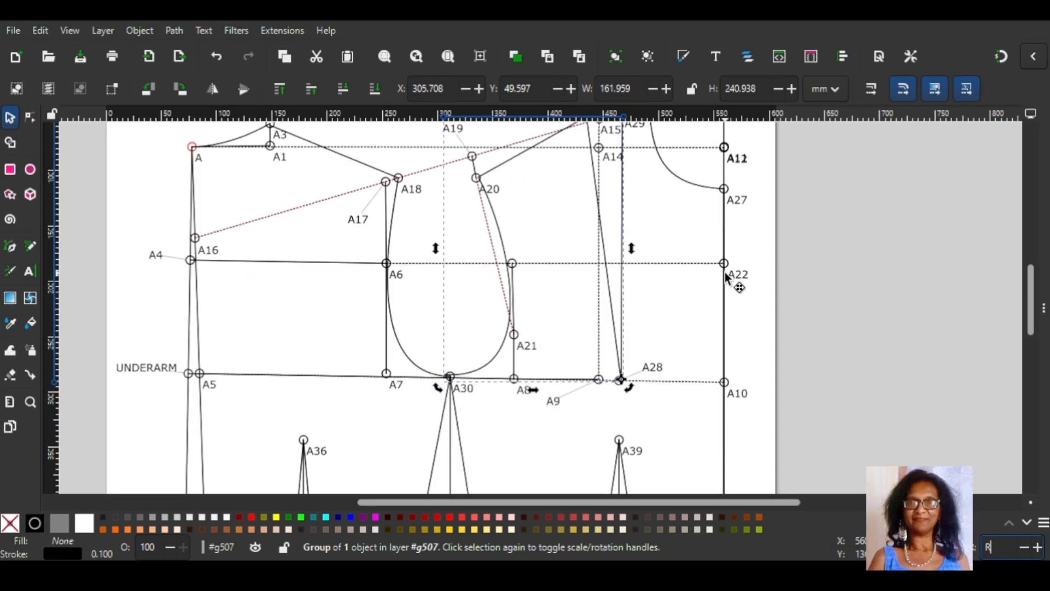
scroll(733, 290, up, 3)
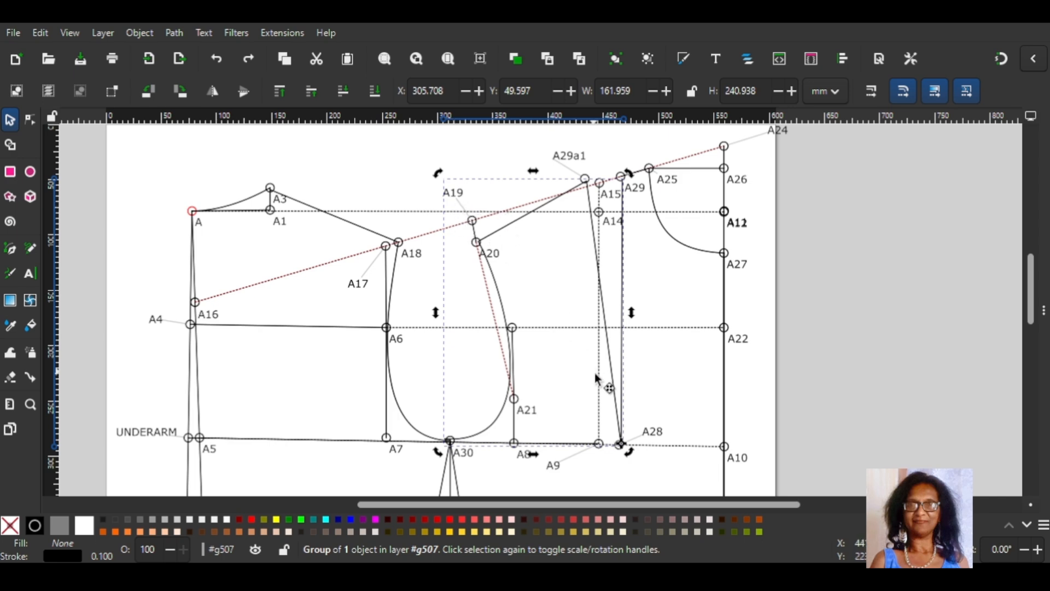
click(625, 446)
drag(622, 446, 552, 304)
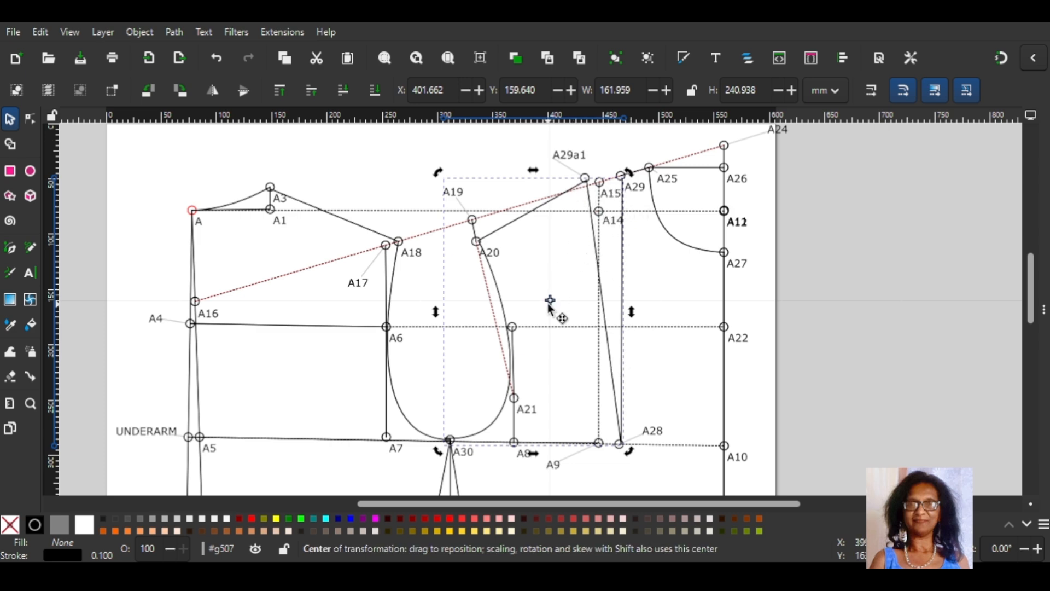
drag(551, 302, 551, 298)
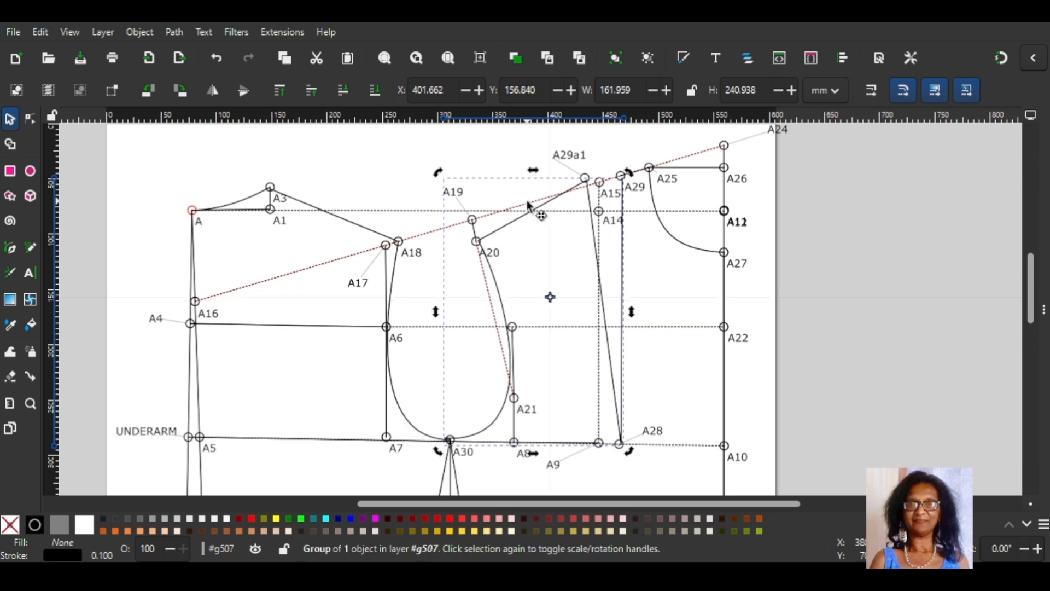
drag(551, 302, 619, 443)
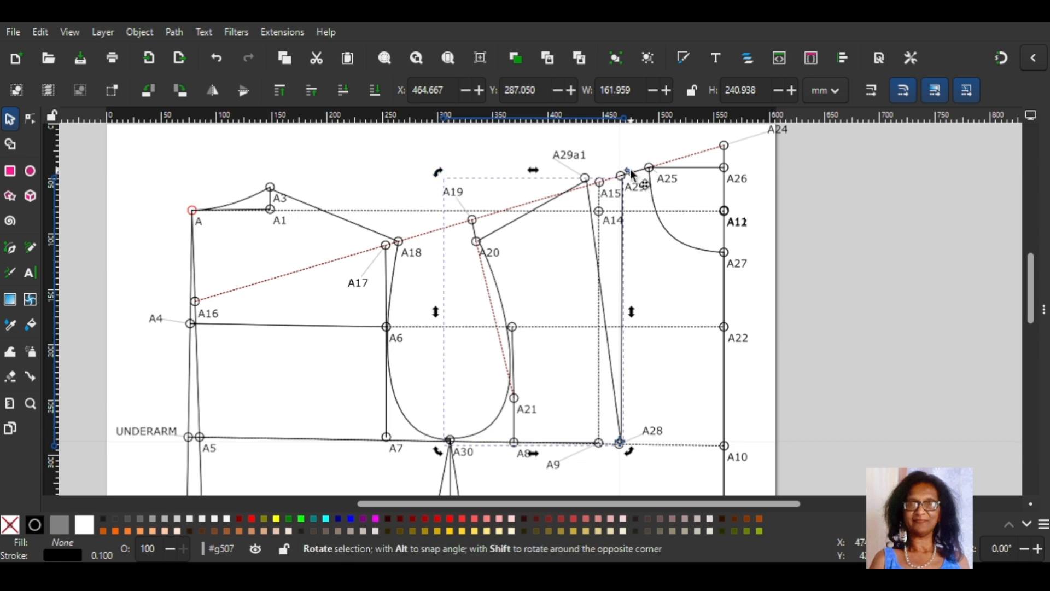
Rotate the front shoulder and armhole shape clockwise about A28 until its left dart leg meets the A28–A29 line
drag(631, 174, 660, 181)
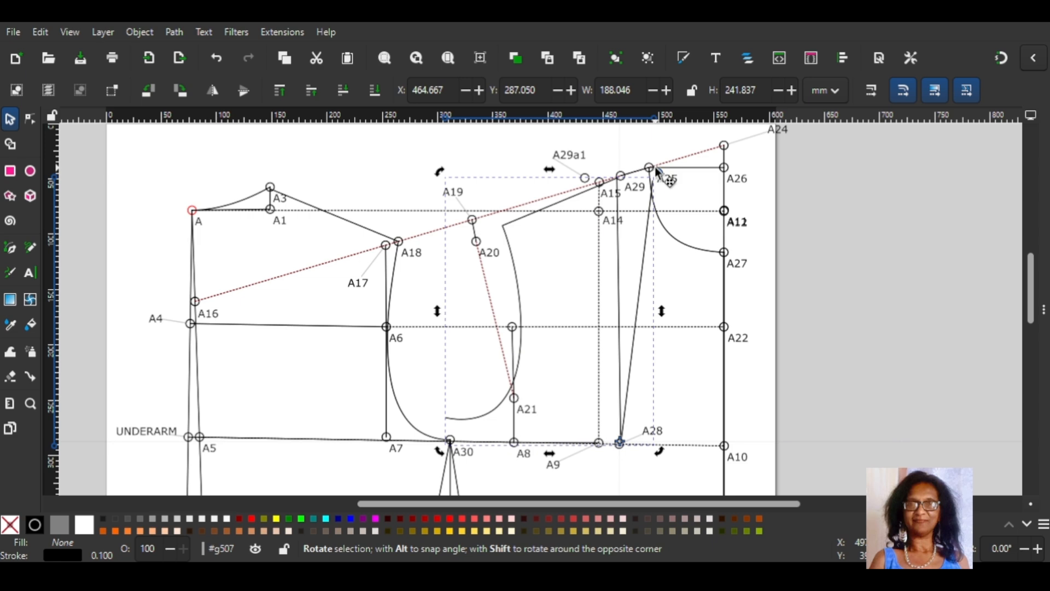
mouse_move(656, 170)
mouse_down()
mouse_move(639, 166)
mouse_move(664, 172)
mouse_up()
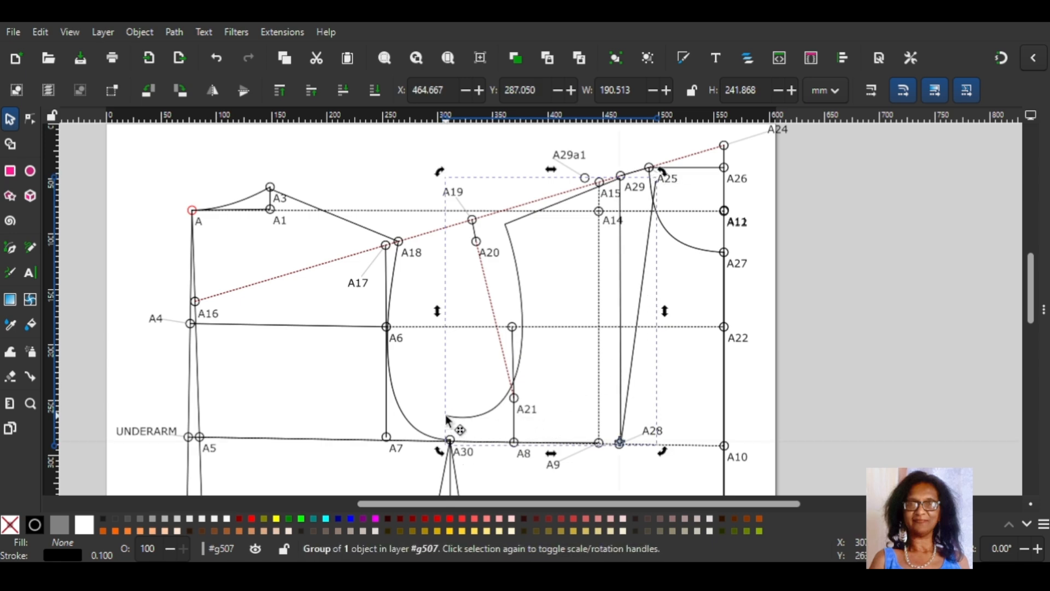
scroll(465, 448, down, 3)
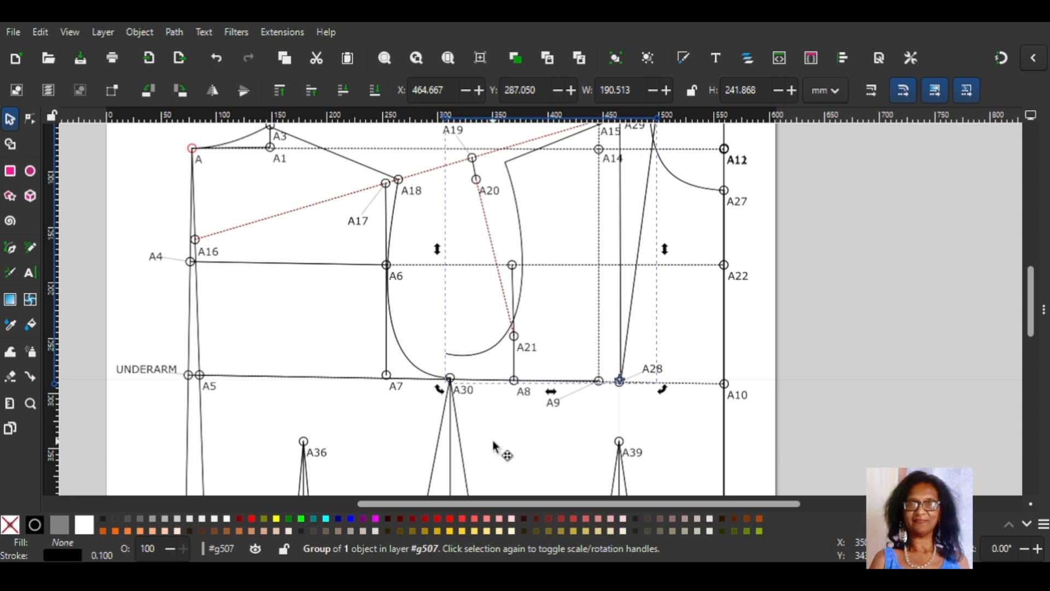
scroll(554, 441, down, 6)
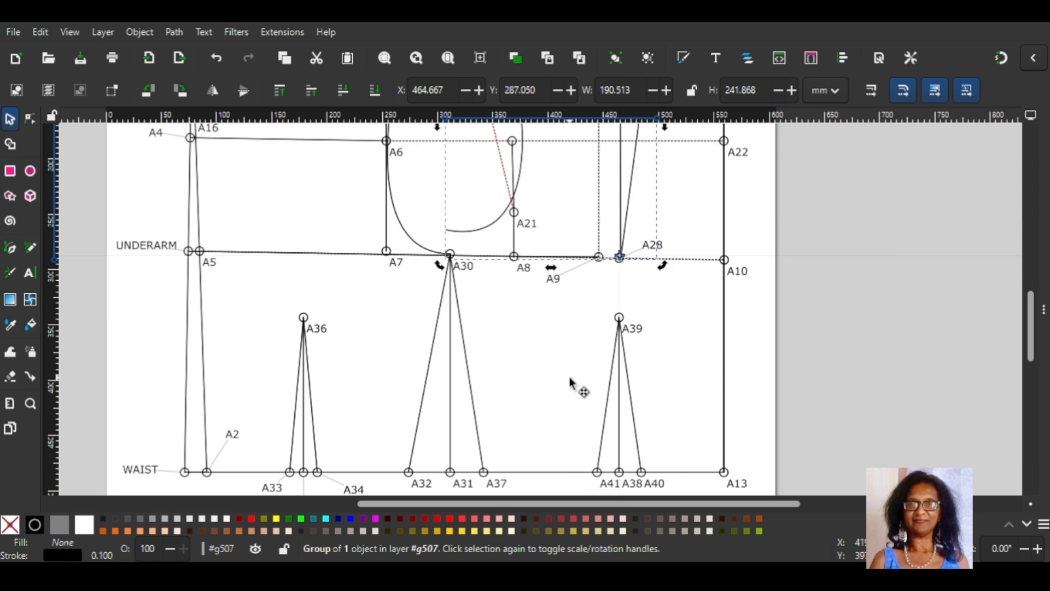
Switch to Tape and review the MULTI 36 TO 50 measurements list from the bust circumference down to the total height
scroll(570, 372, up, 5)
scroll(688, 323, up, 3)
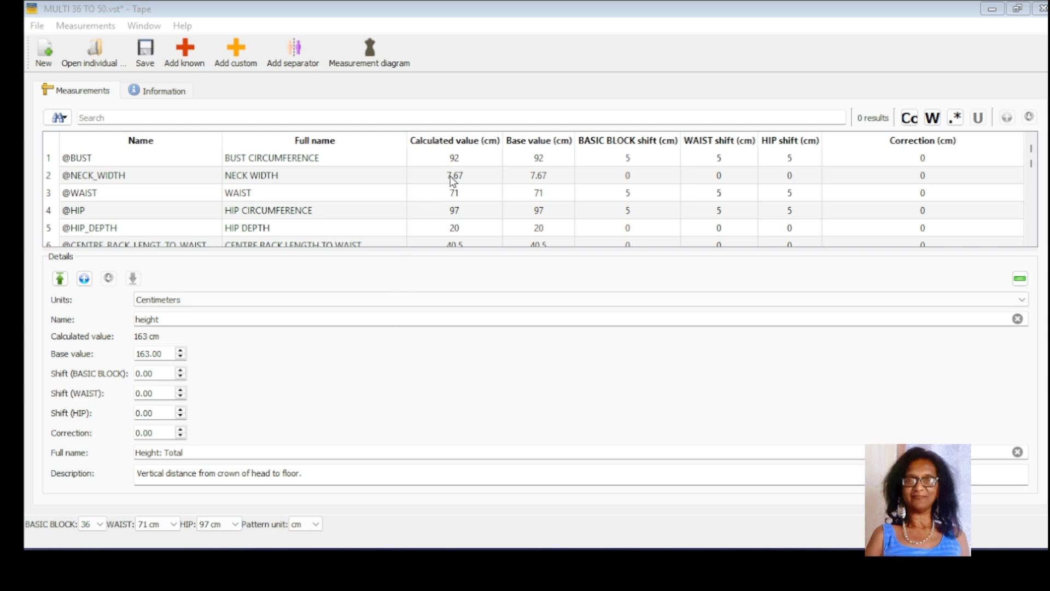
scroll(453, 181, down, 5)
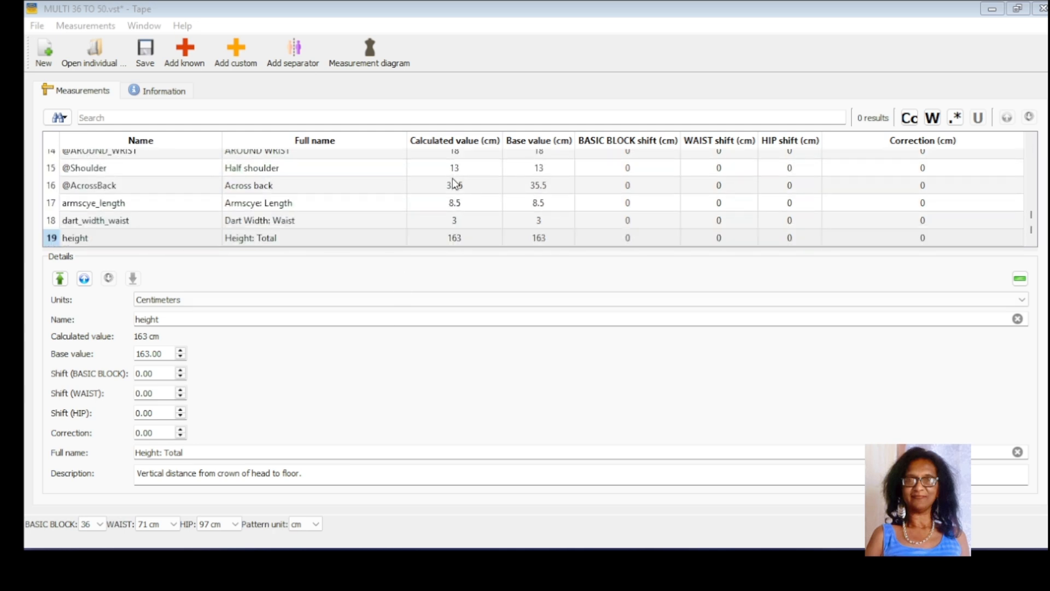